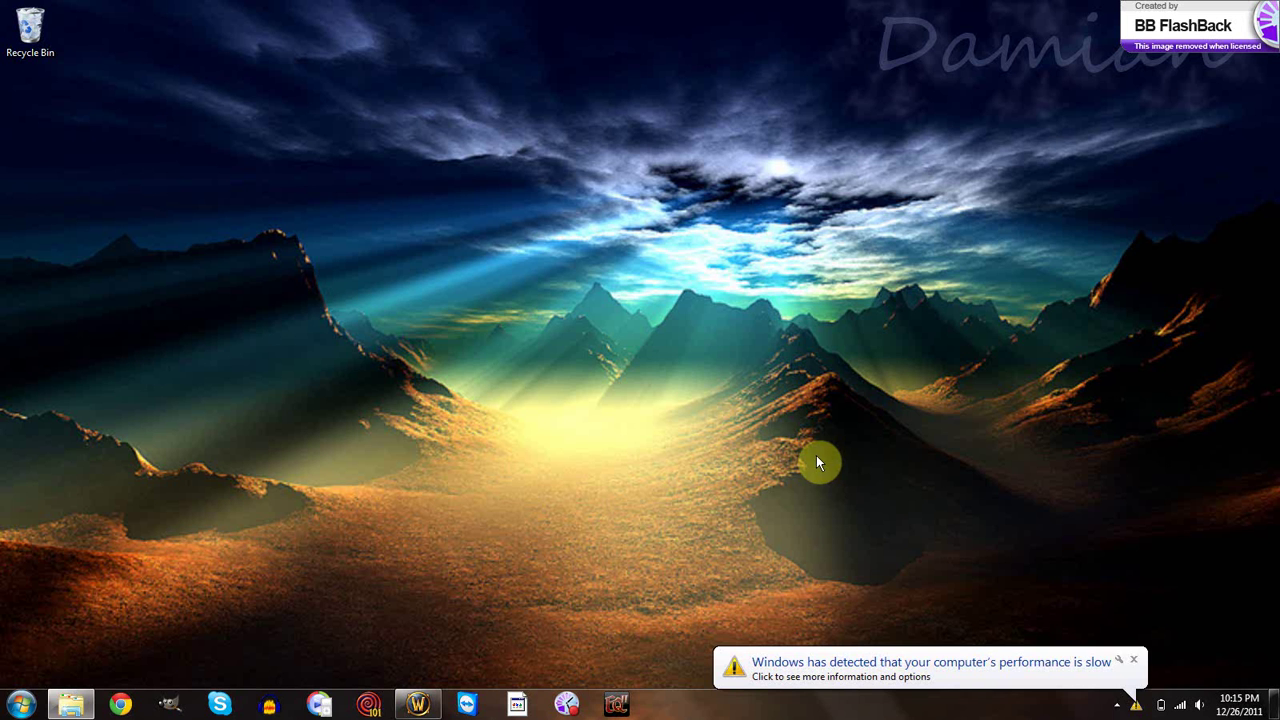
- Dismiss the slow-performance warning balloon on the desktop
left_click(1134, 663)
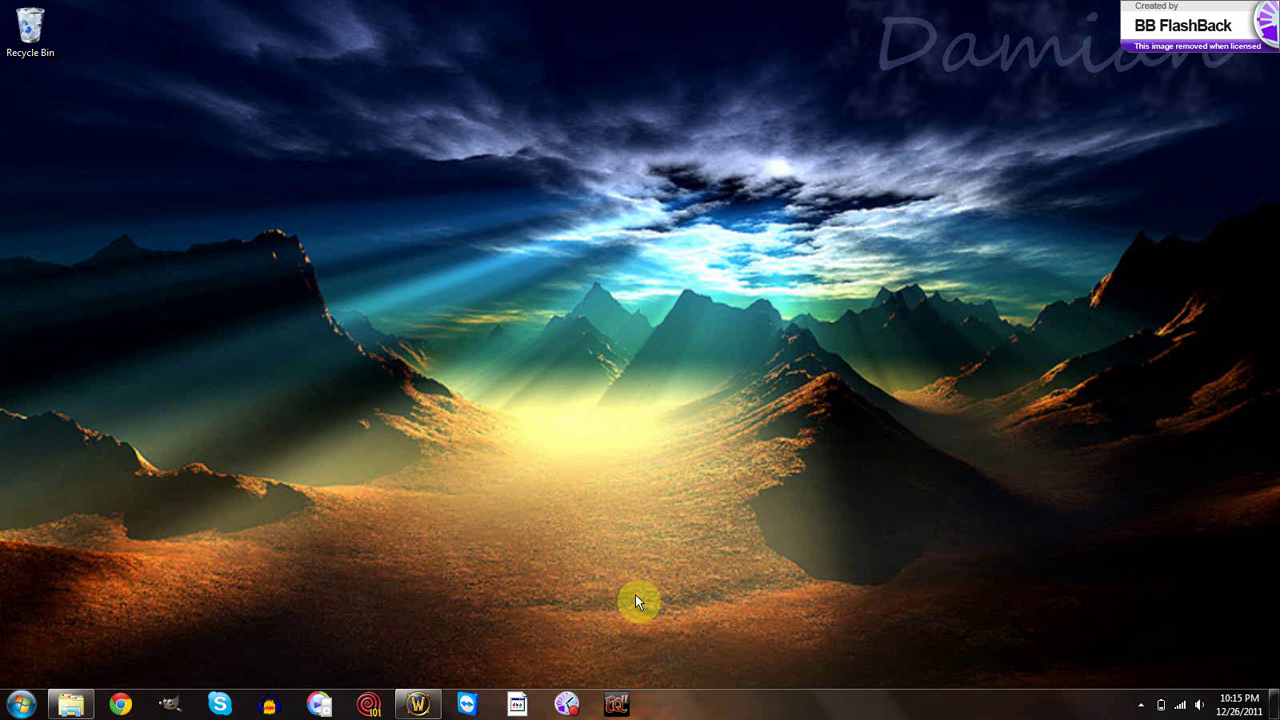
- Open Windows Explorer and navigate from the C: drive into Program Files
left_click(70, 705)
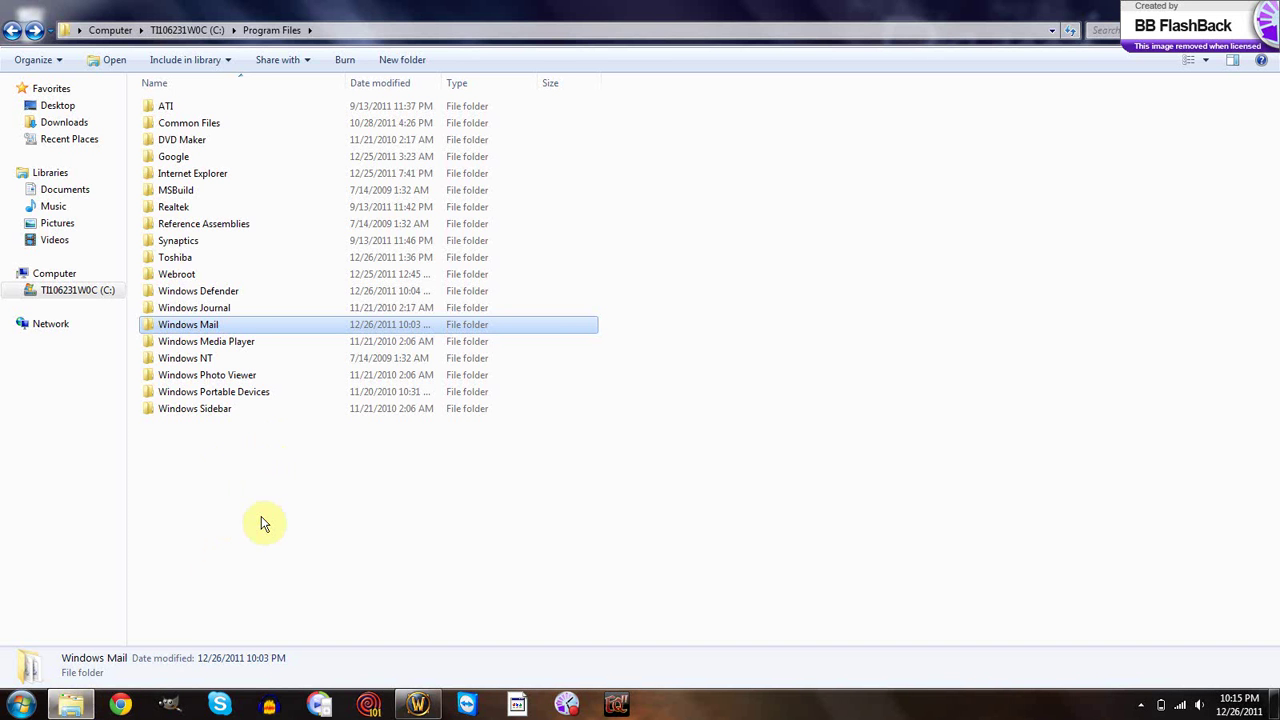
left_click(262, 521)
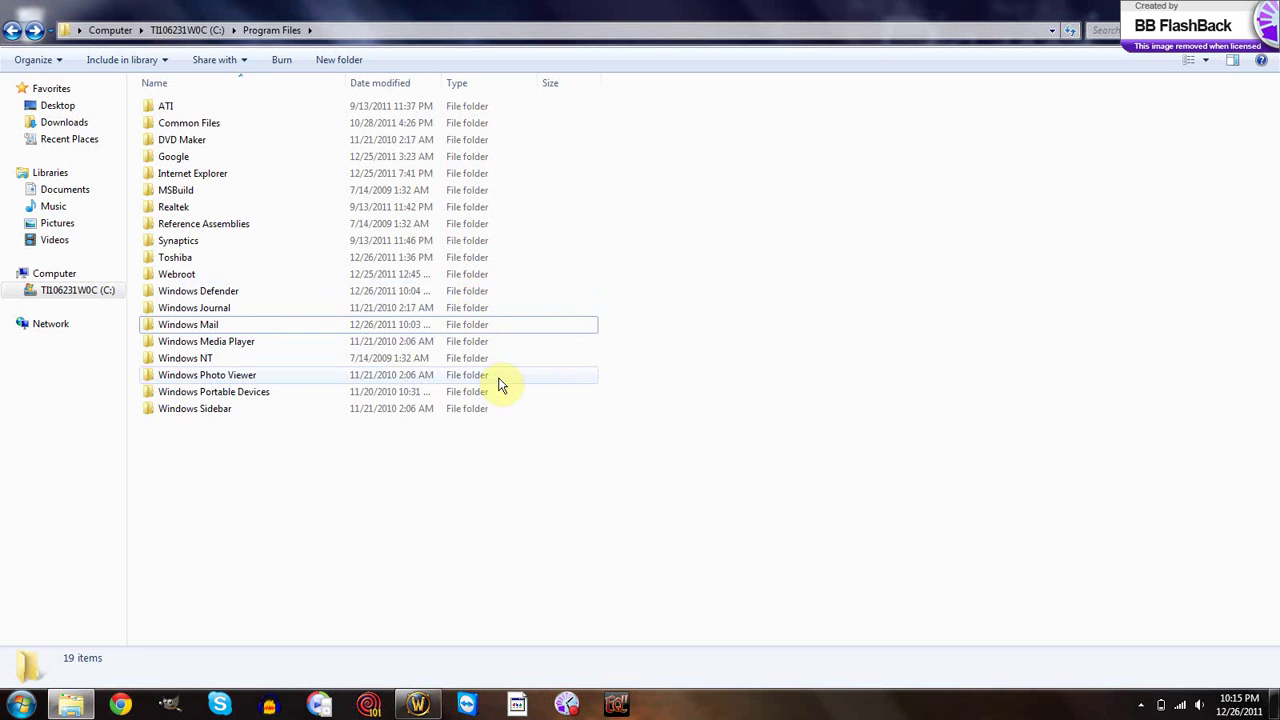
left_click(12, 31)
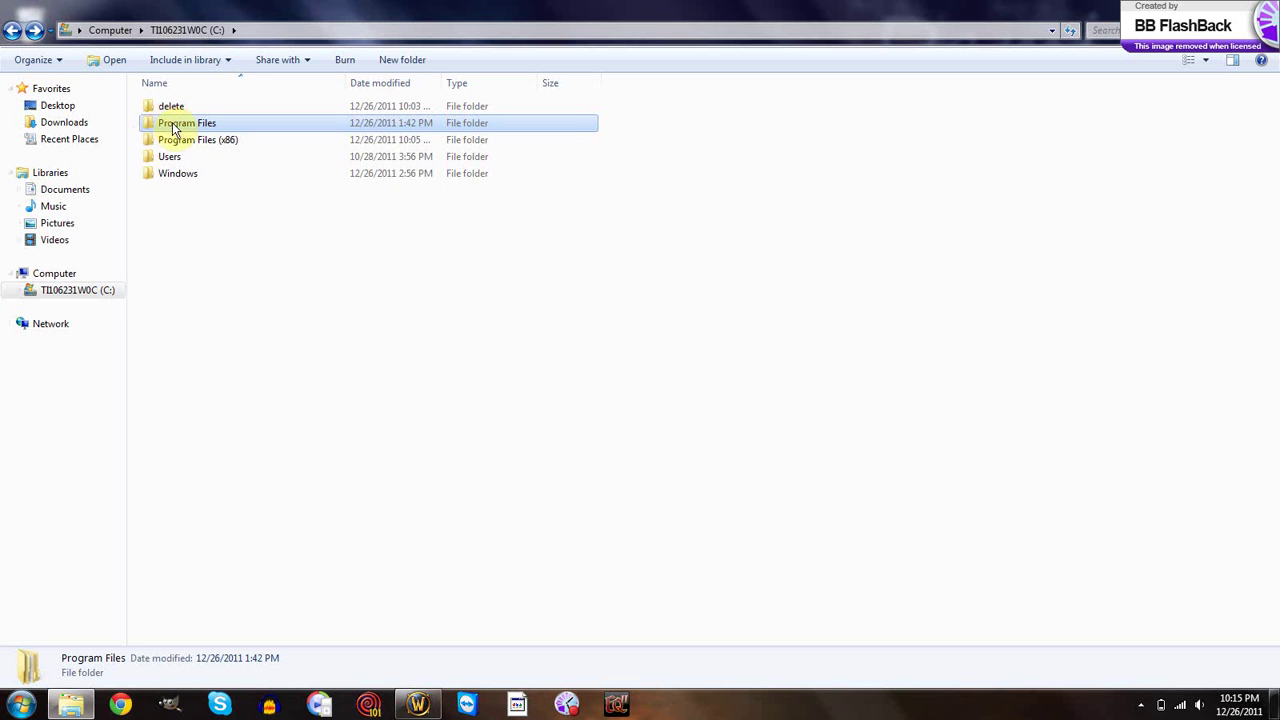
double_click(175, 125)
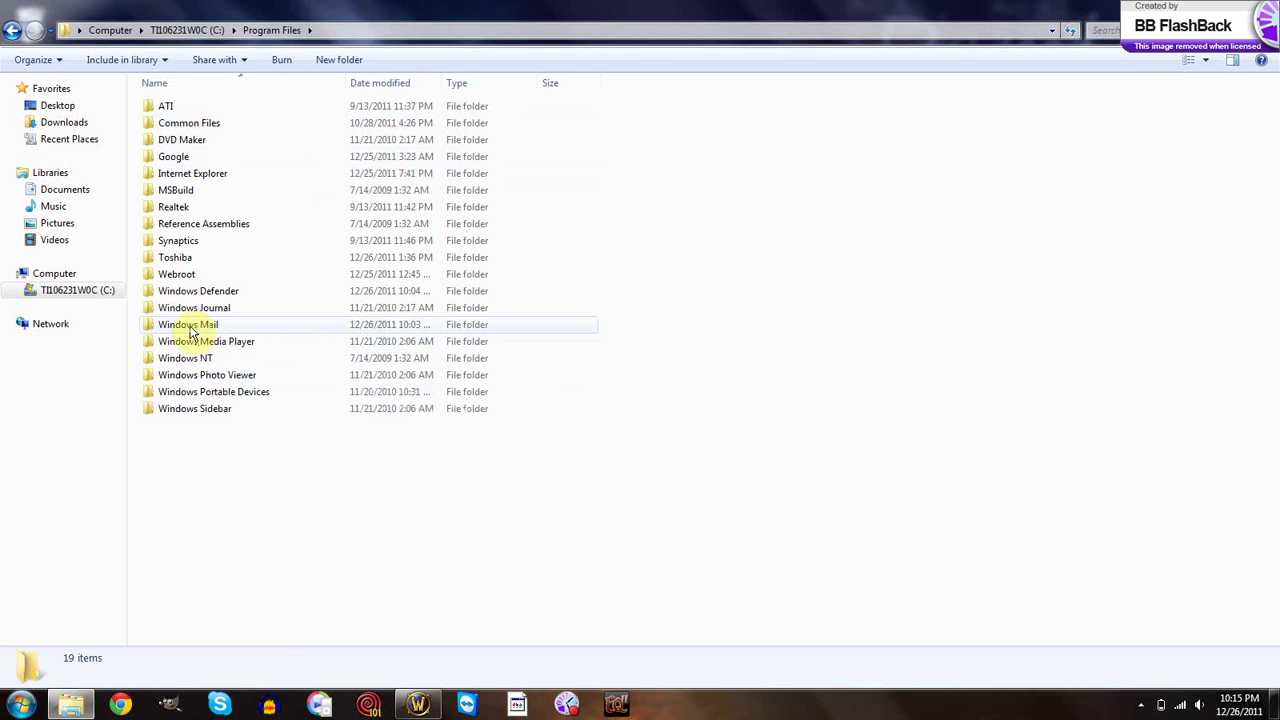
mouse_move(188, 325)
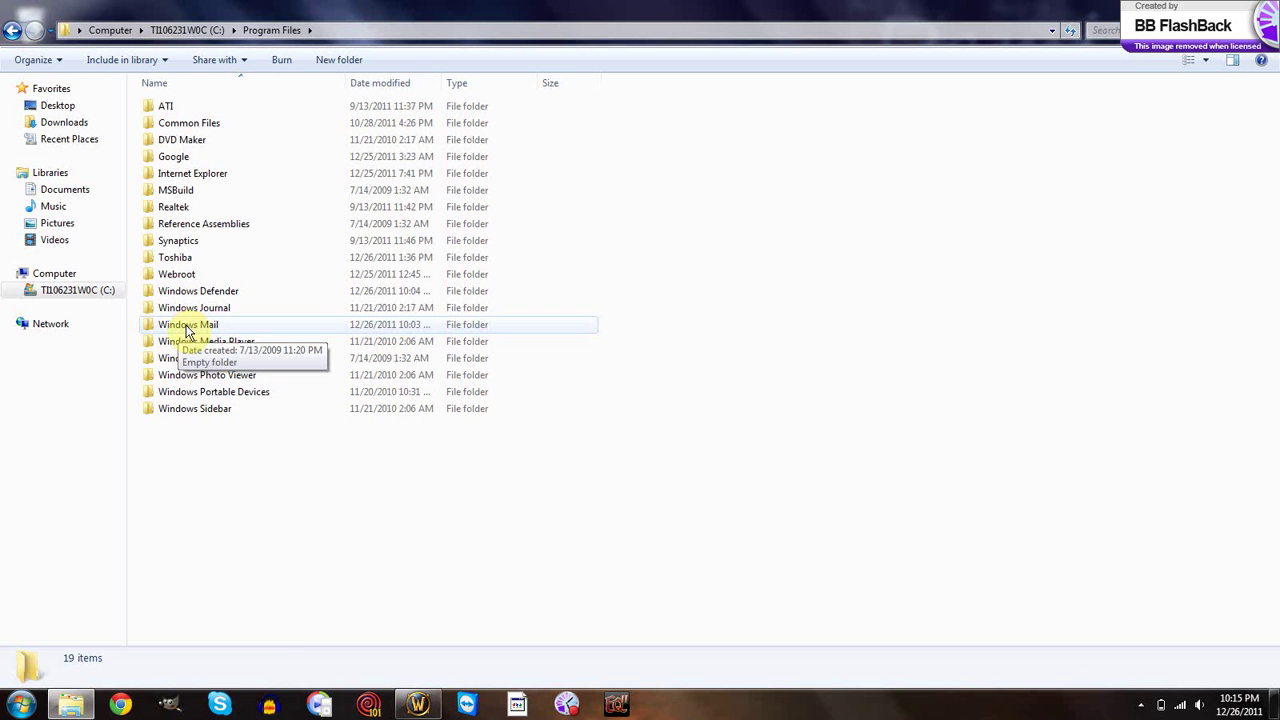
- Grant permanent access to Windows Mail, view its files, then return to Program Files
double_click(187, 326)
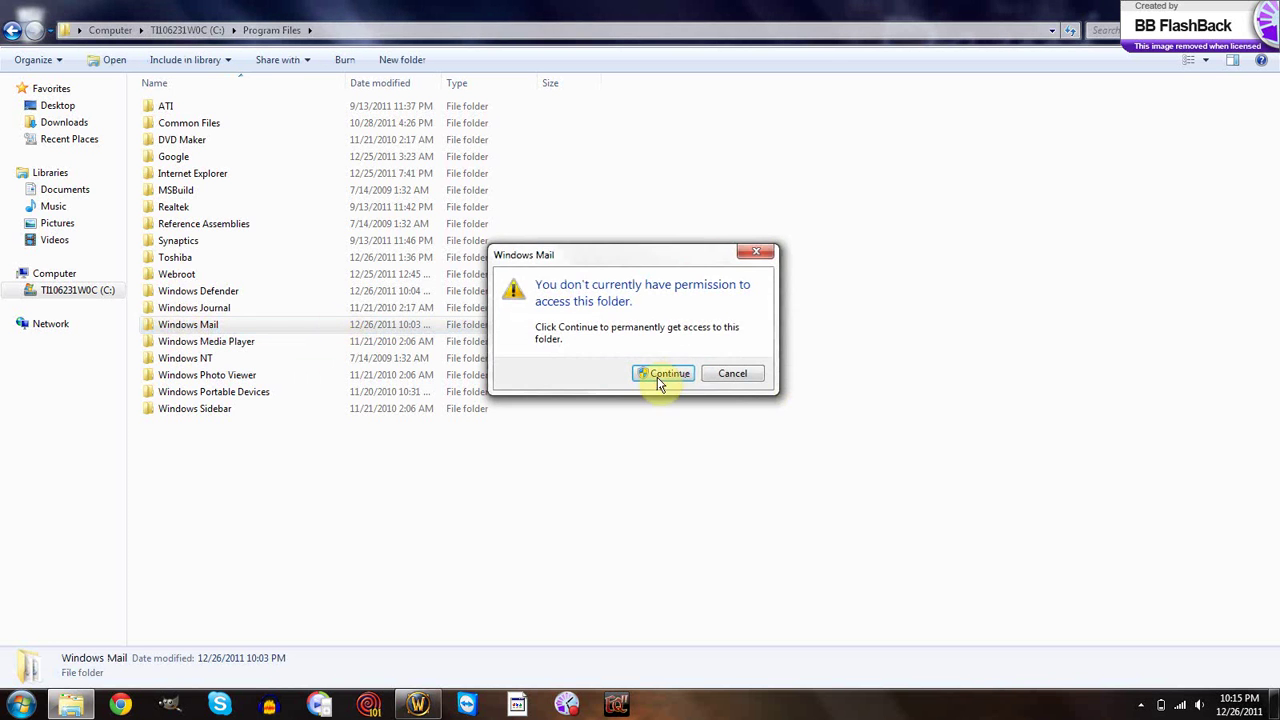
left_click(657, 375)
double_click(163, 326)
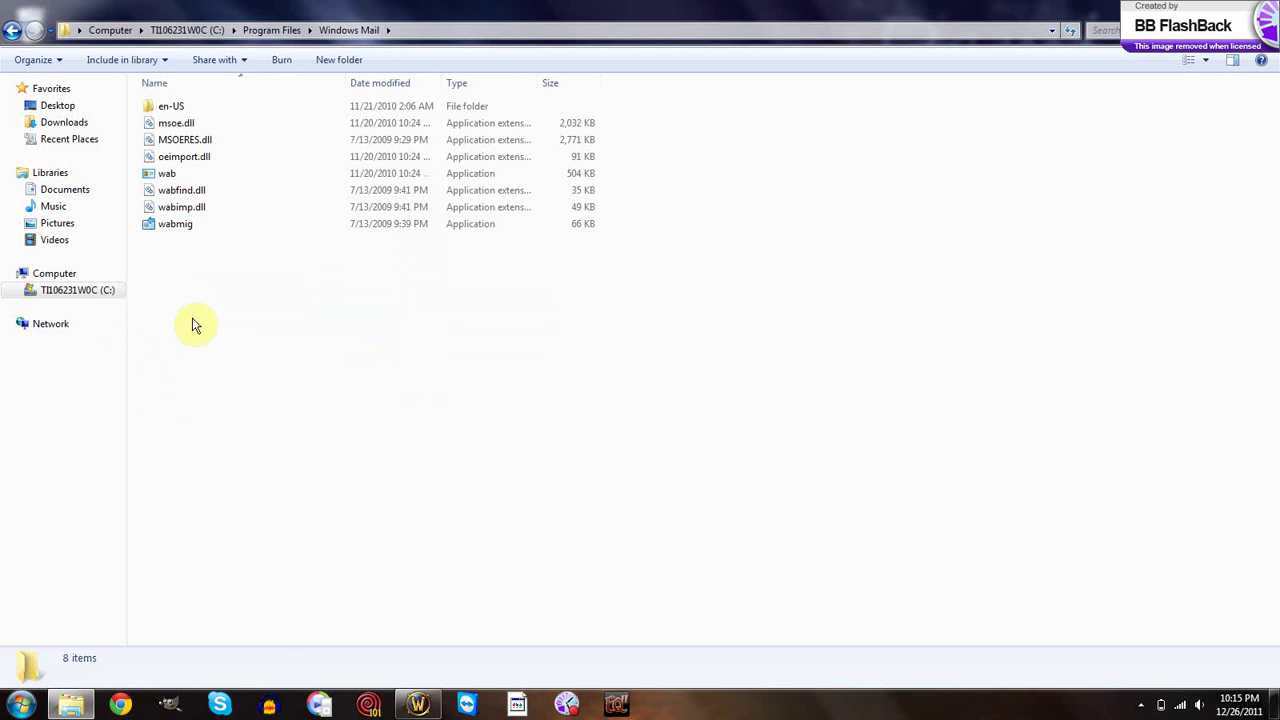
left_click(10, 36)
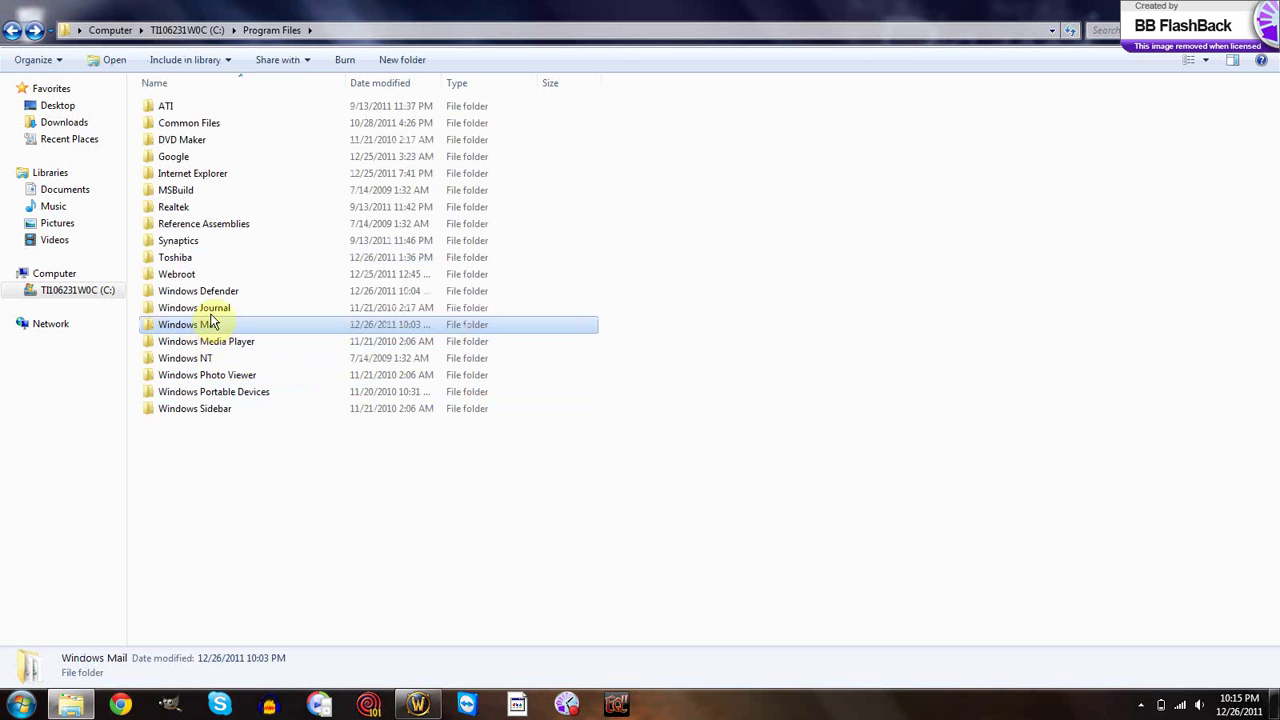
mouse_move(188, 325)
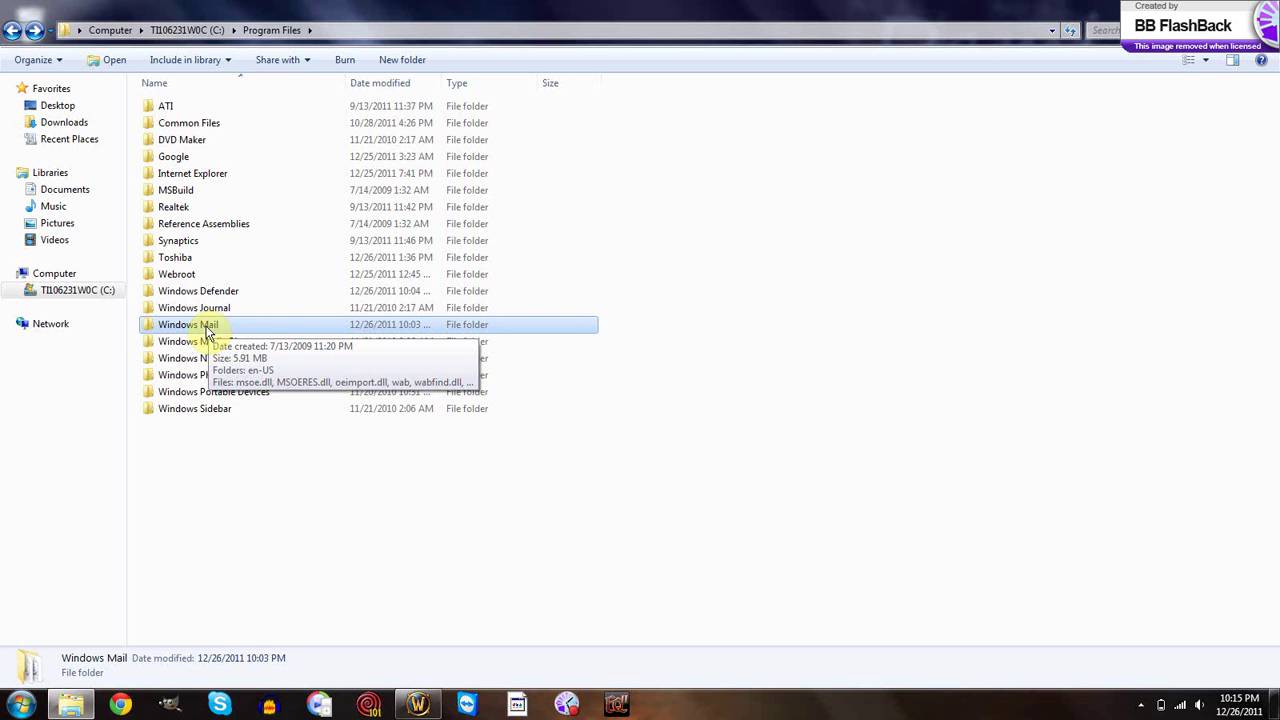
- Open the Owner tab of Windows Mail's advanced security settings
right_click(206, 330)
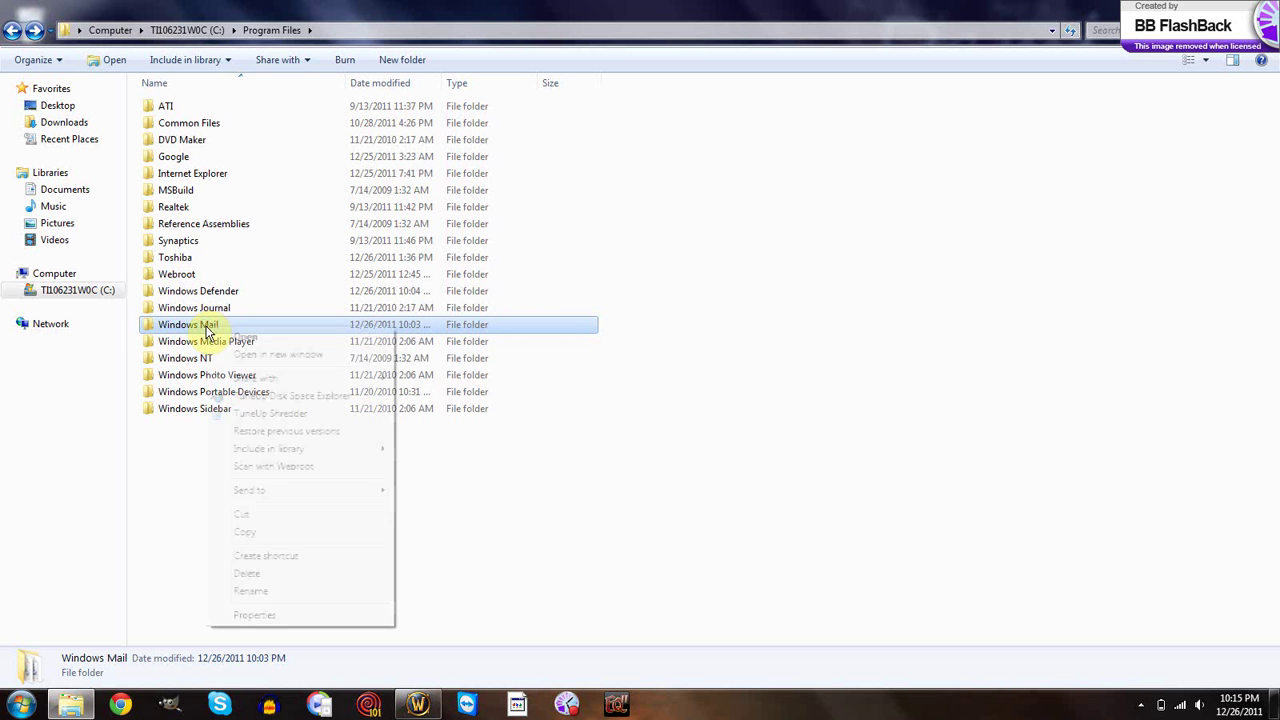
left_click(292, 613)
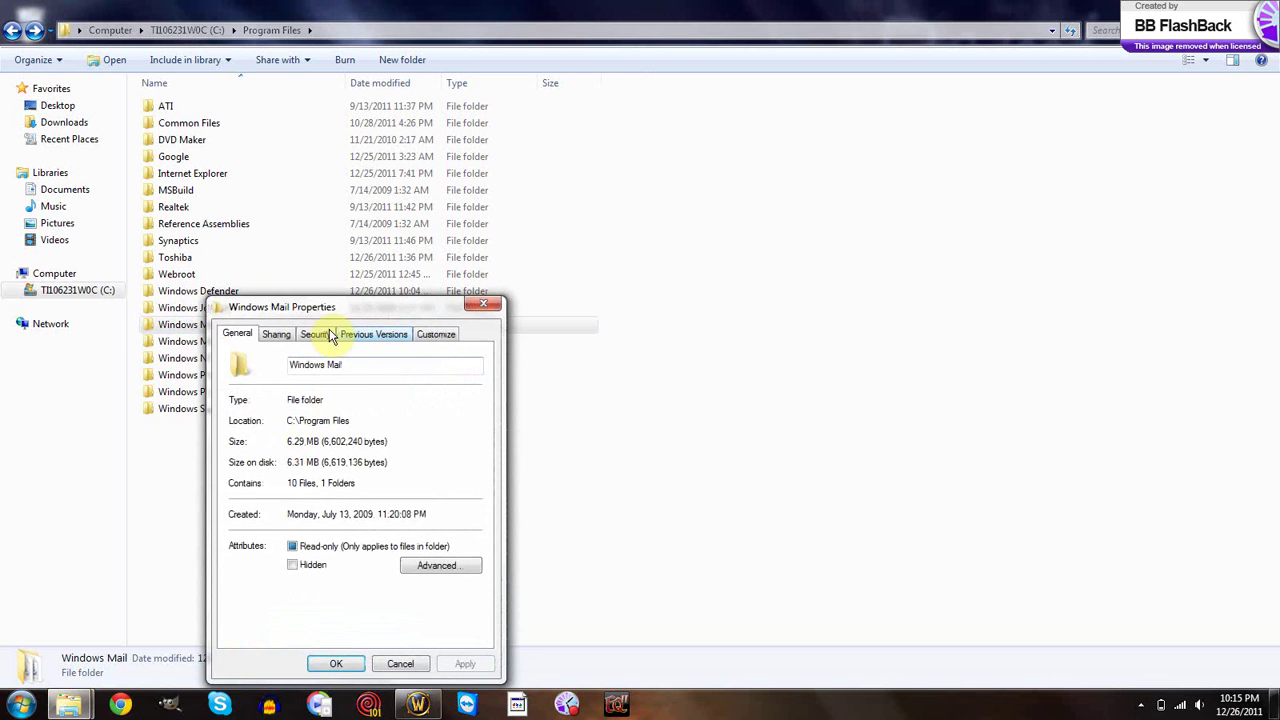
left_click(320, 337)
left_click_drag(341, 317, 361, 245)
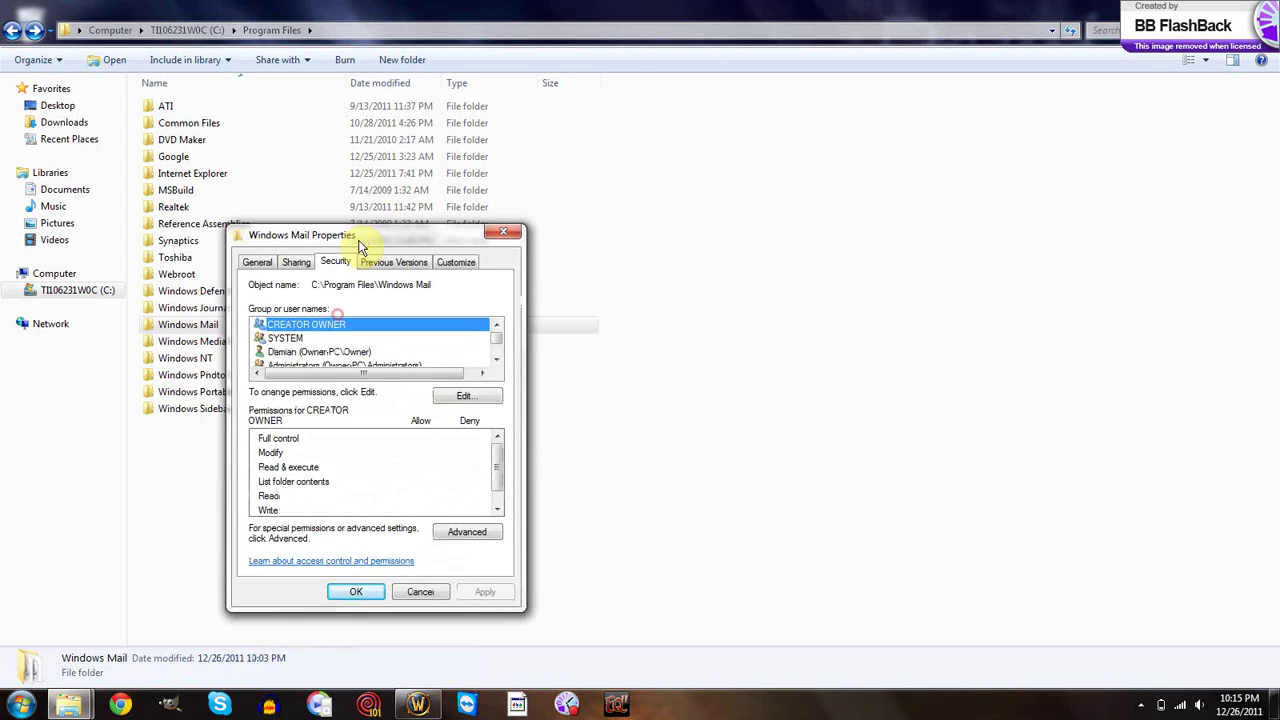
left_click(467, 531)
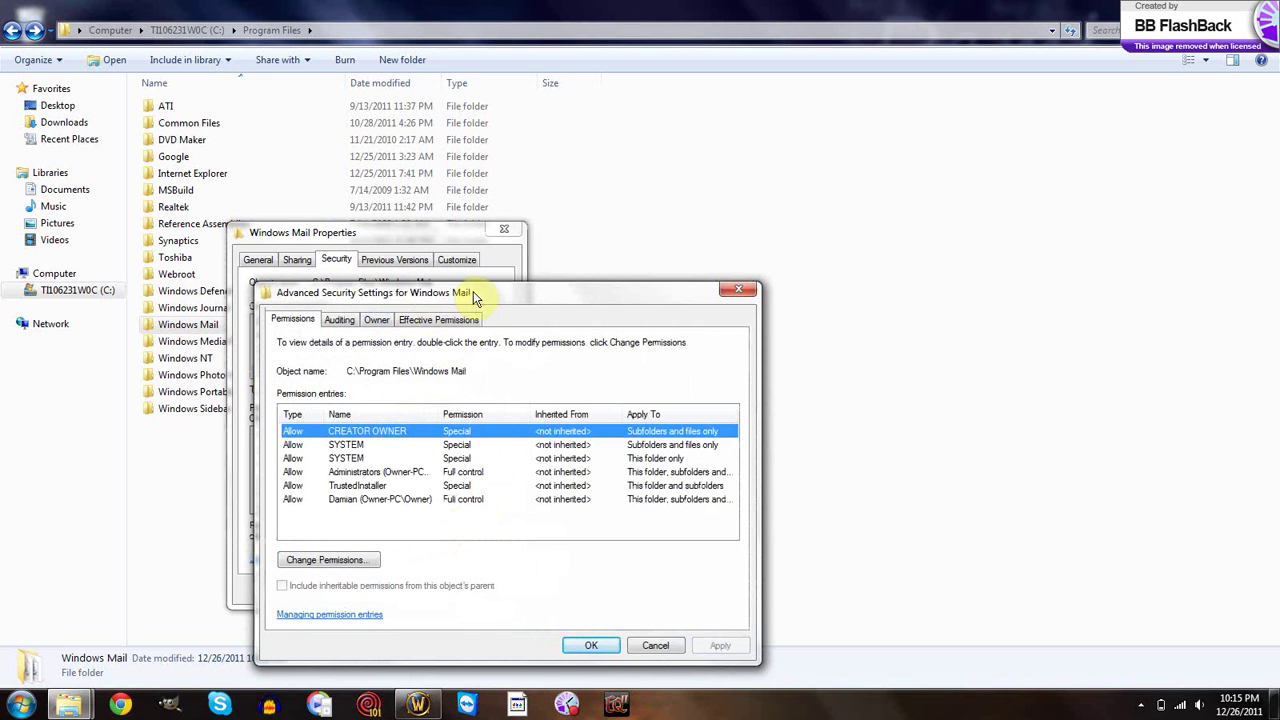
left_click(376, 320)
left_click_drag(400, 293, 420, 245)
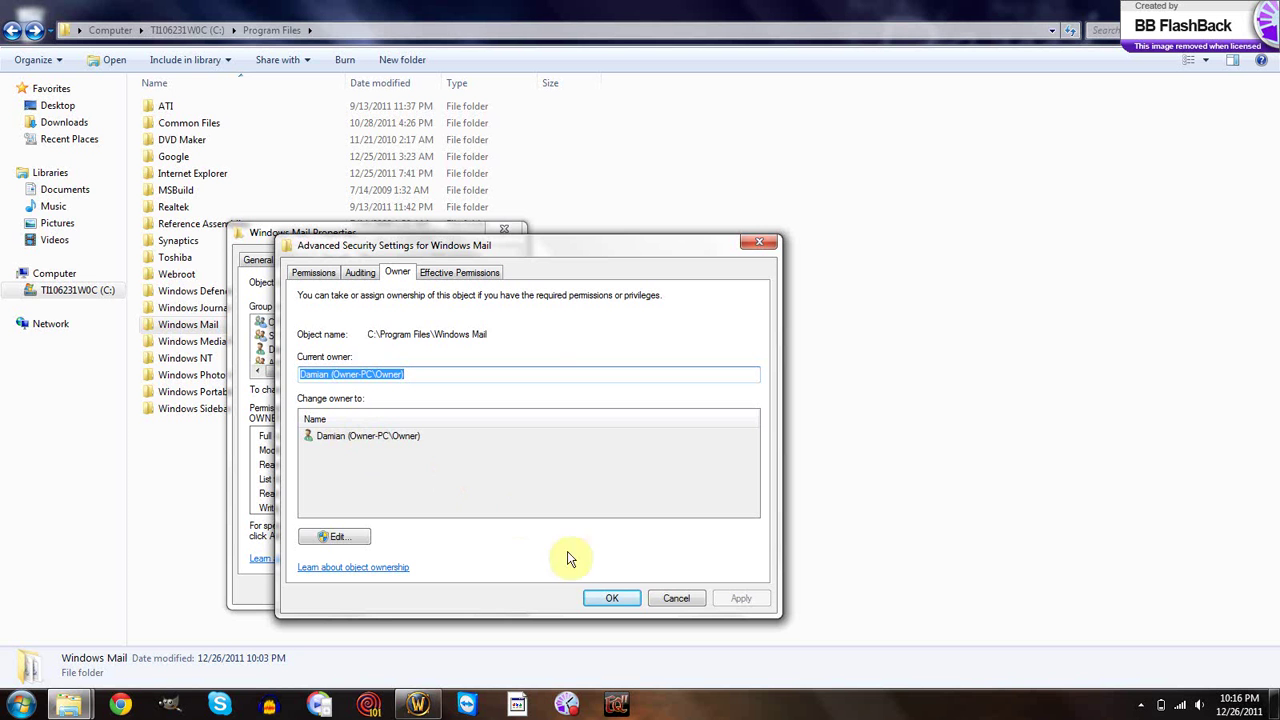
- Make your own account the owner of Windows Mail and apply the change
left_click(340, 540)
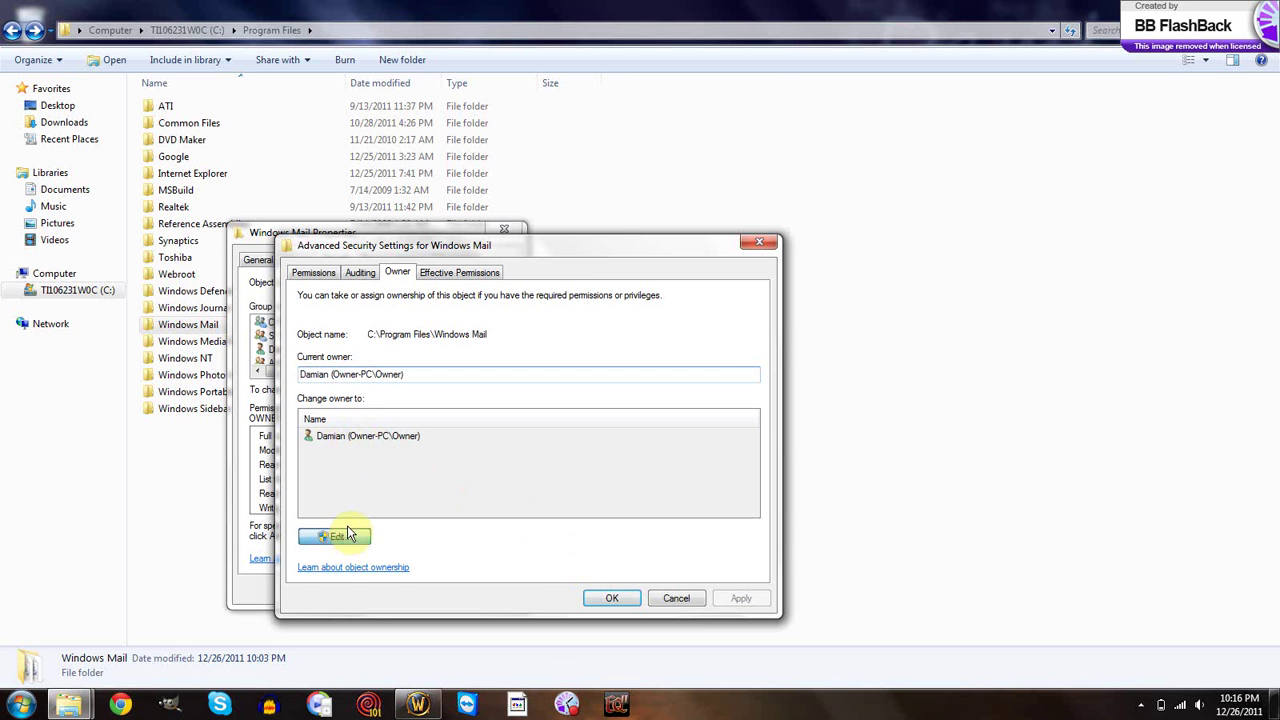
left_click(371, 511)
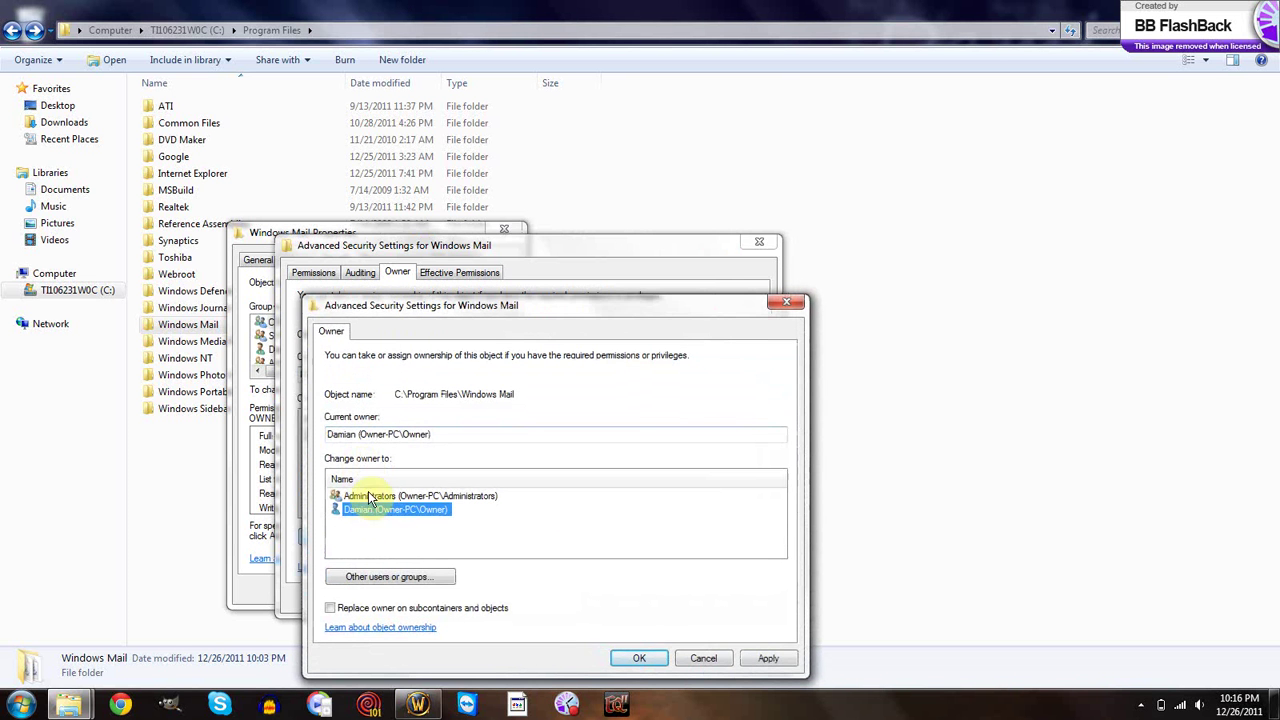
left_click(766, 660)
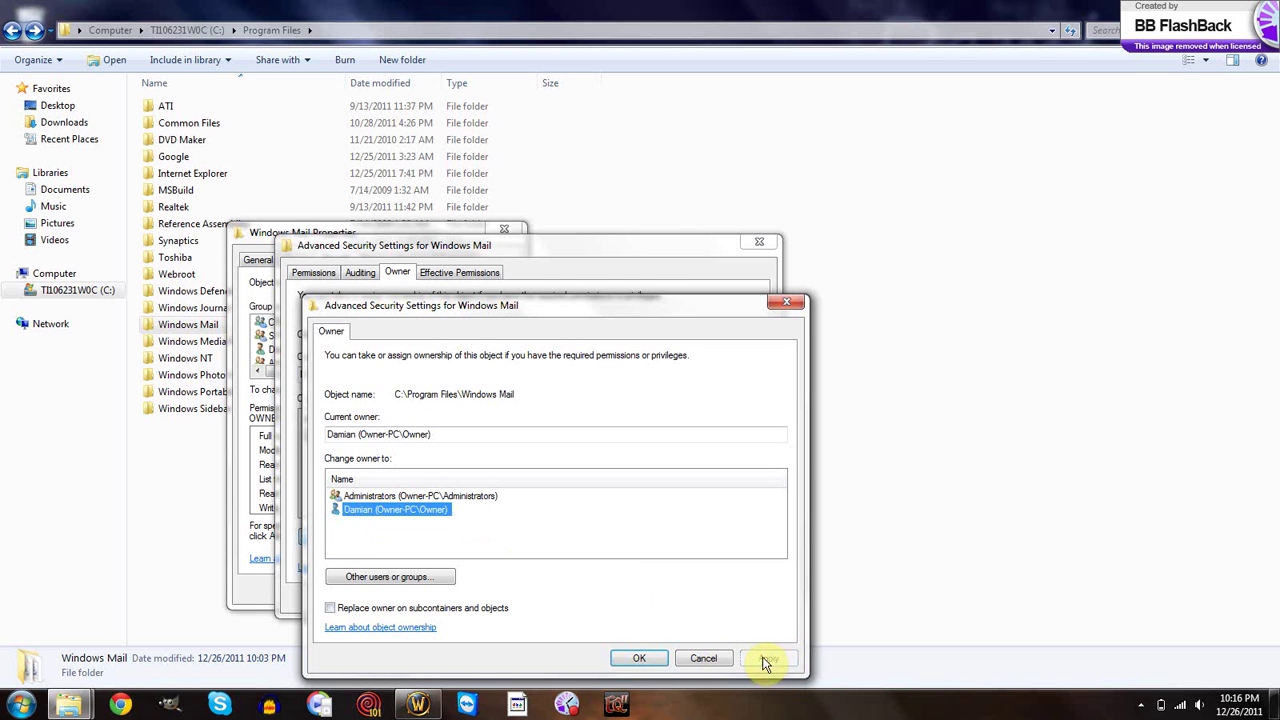
left_click(638, 660)
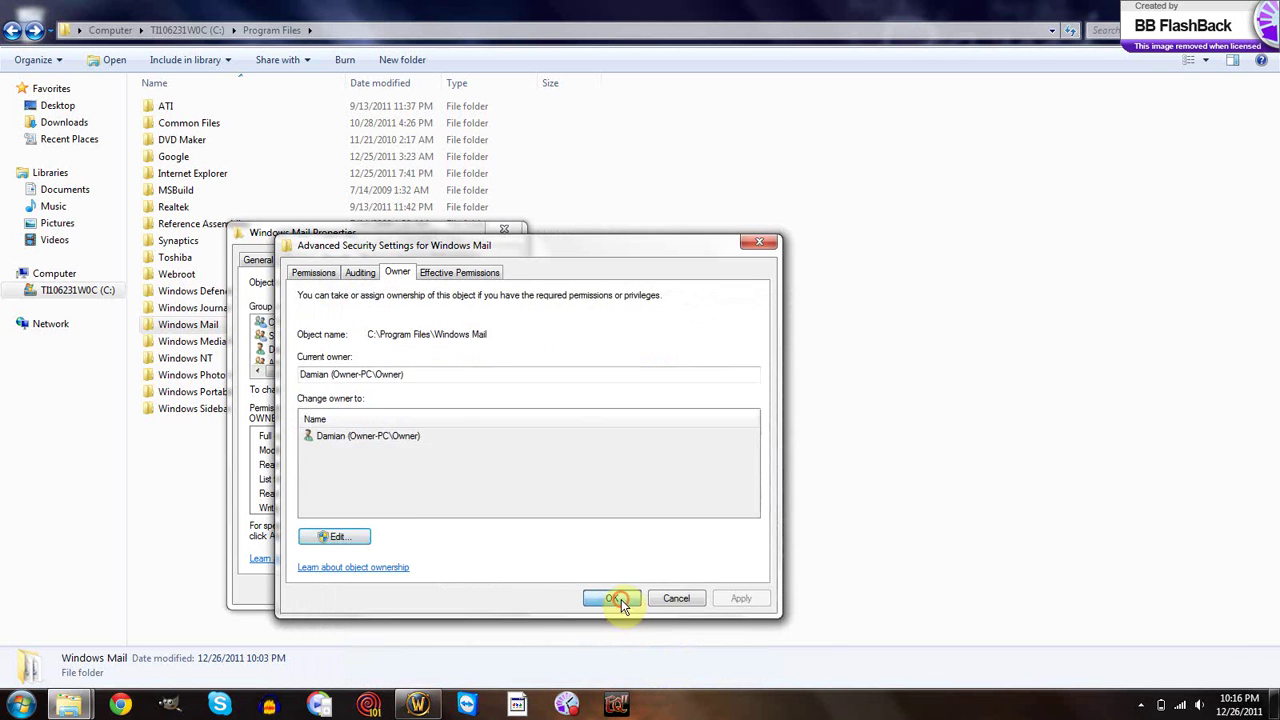
left_click(621, 599)
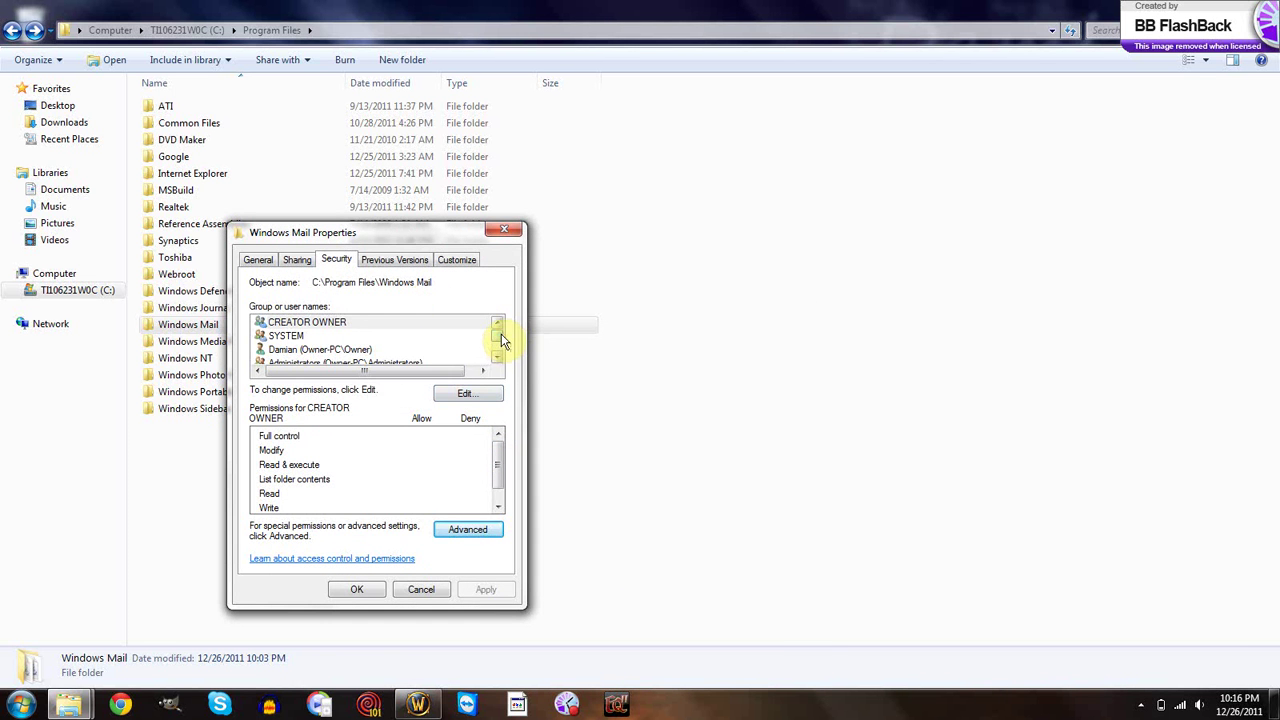
- Review the TrustedInstaller, Administrators and owner permissions on Windows Mail
left_click(472, 395)
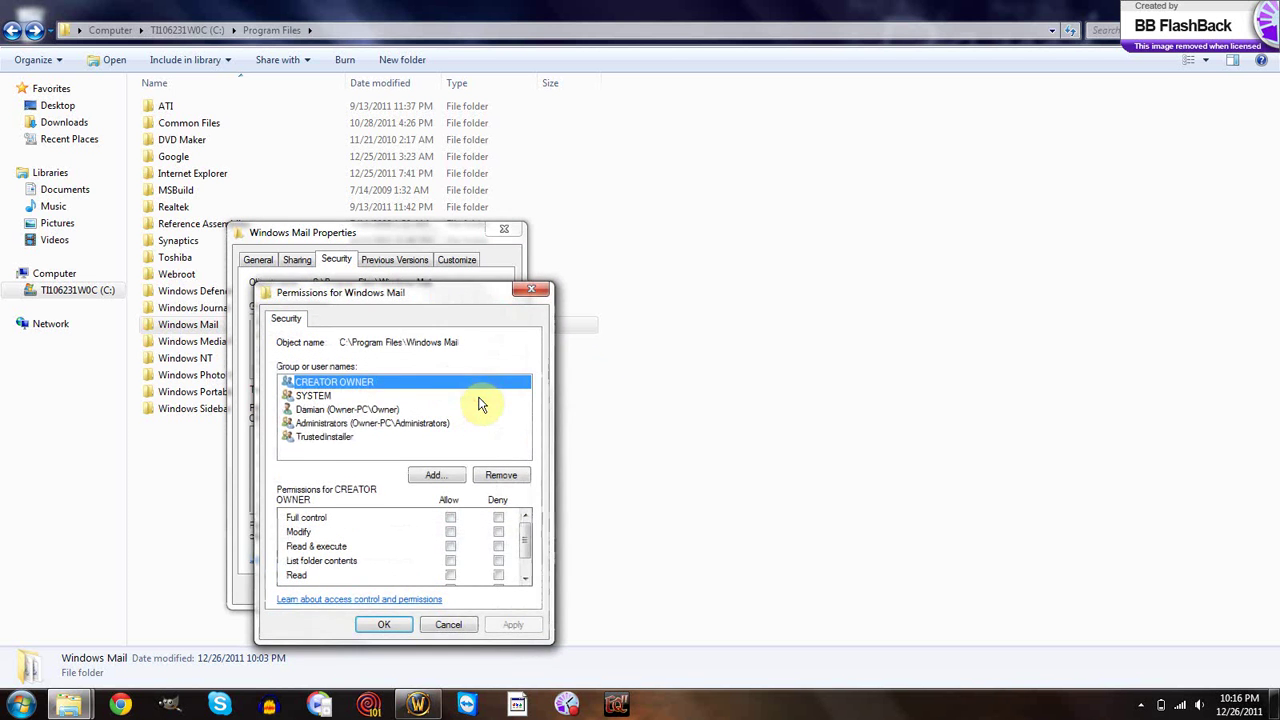
left_click(325, 437)
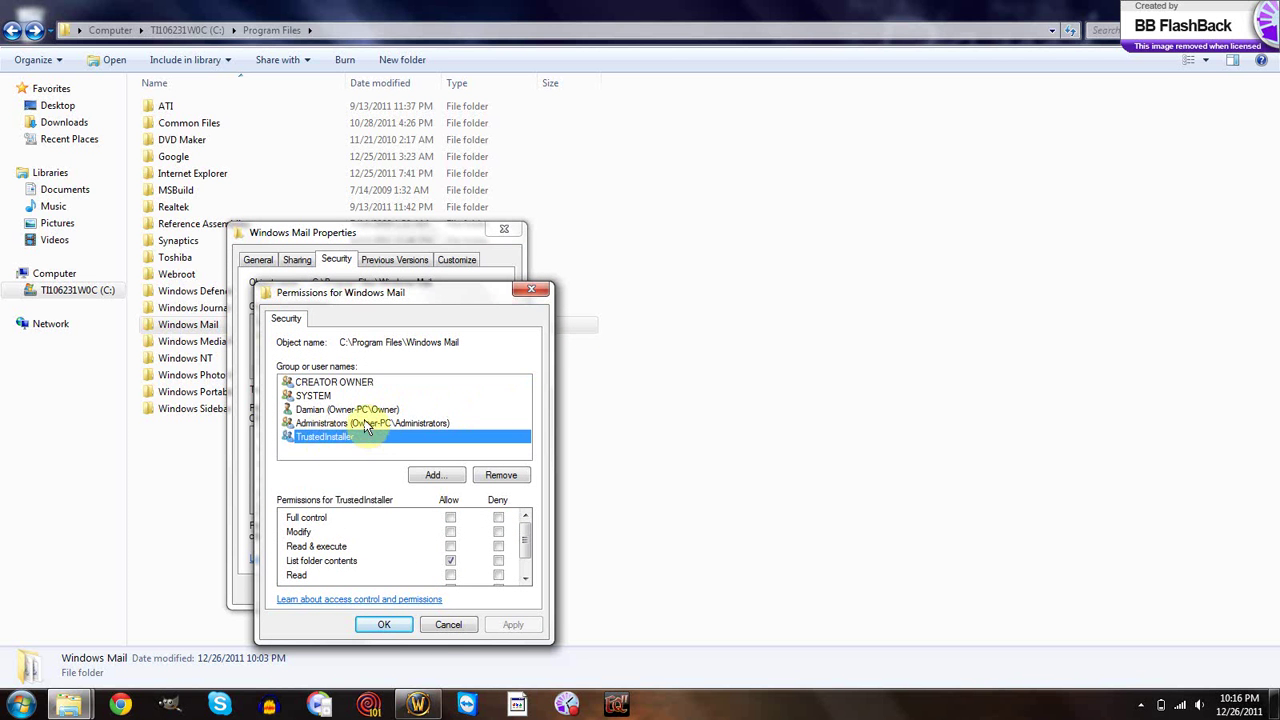
left_click(364, 423)
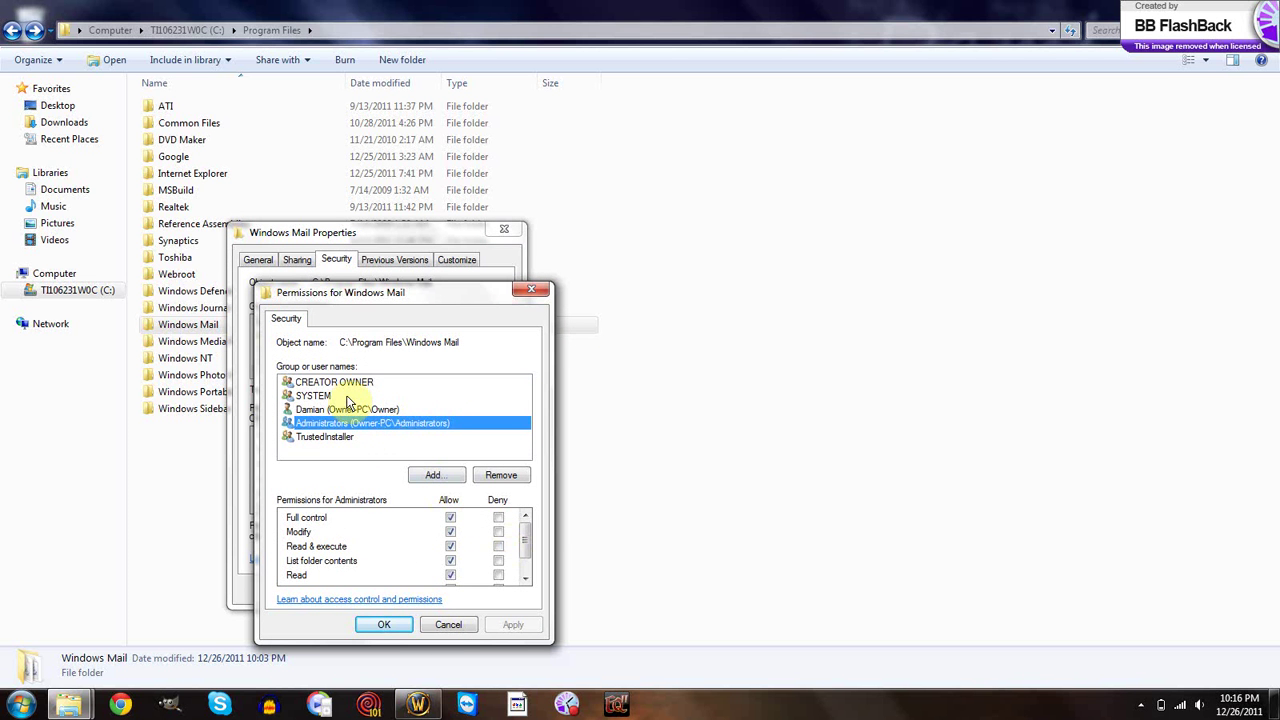
left_click(348, 409)
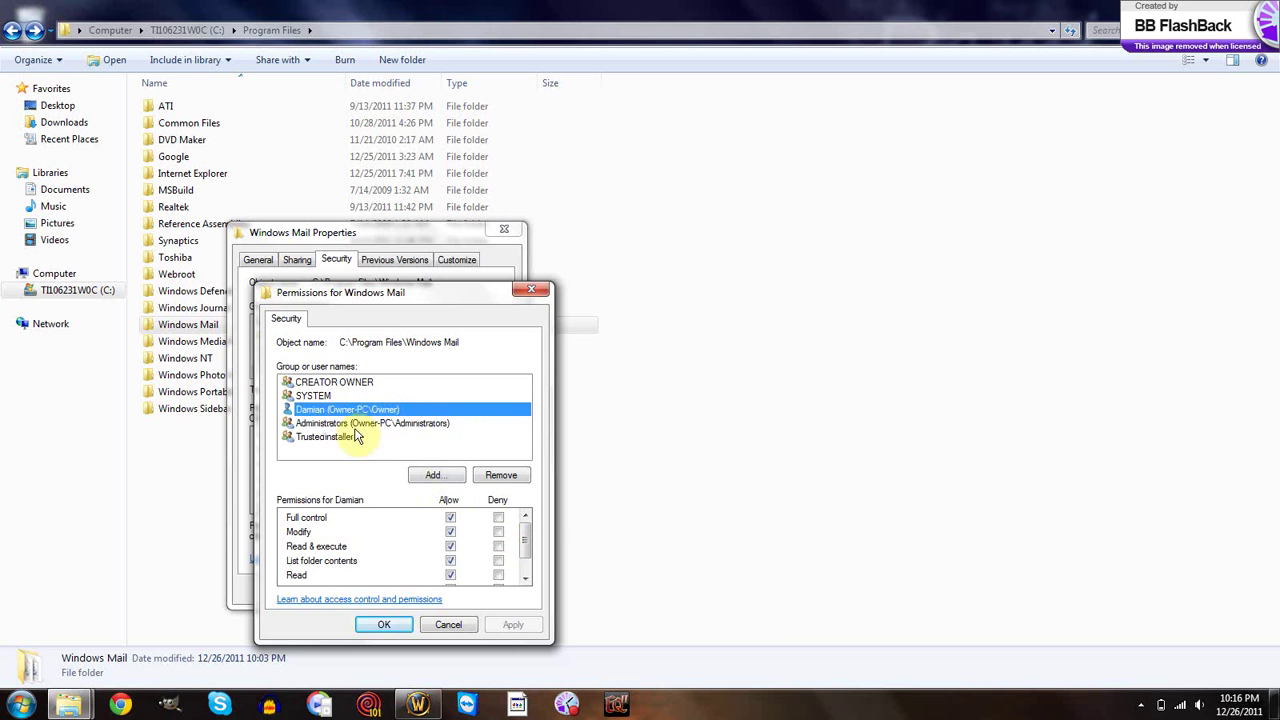
left_click(398, 621)
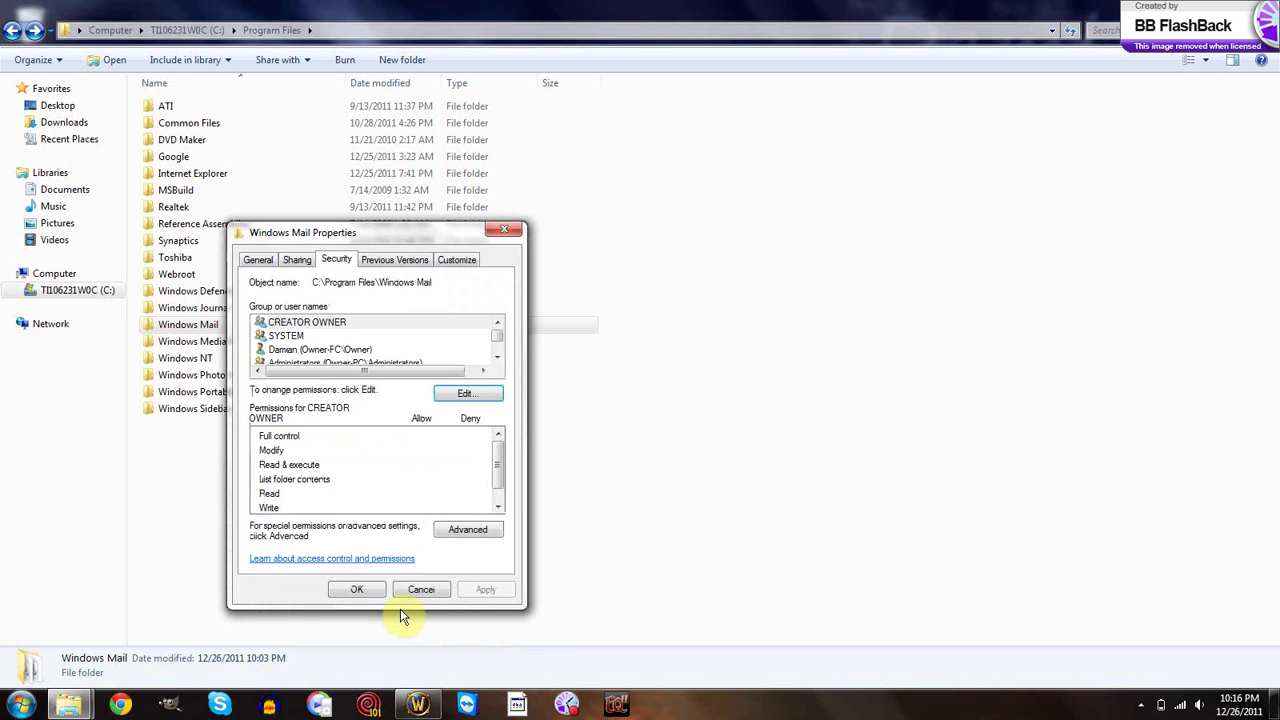
left_click(372, 590)
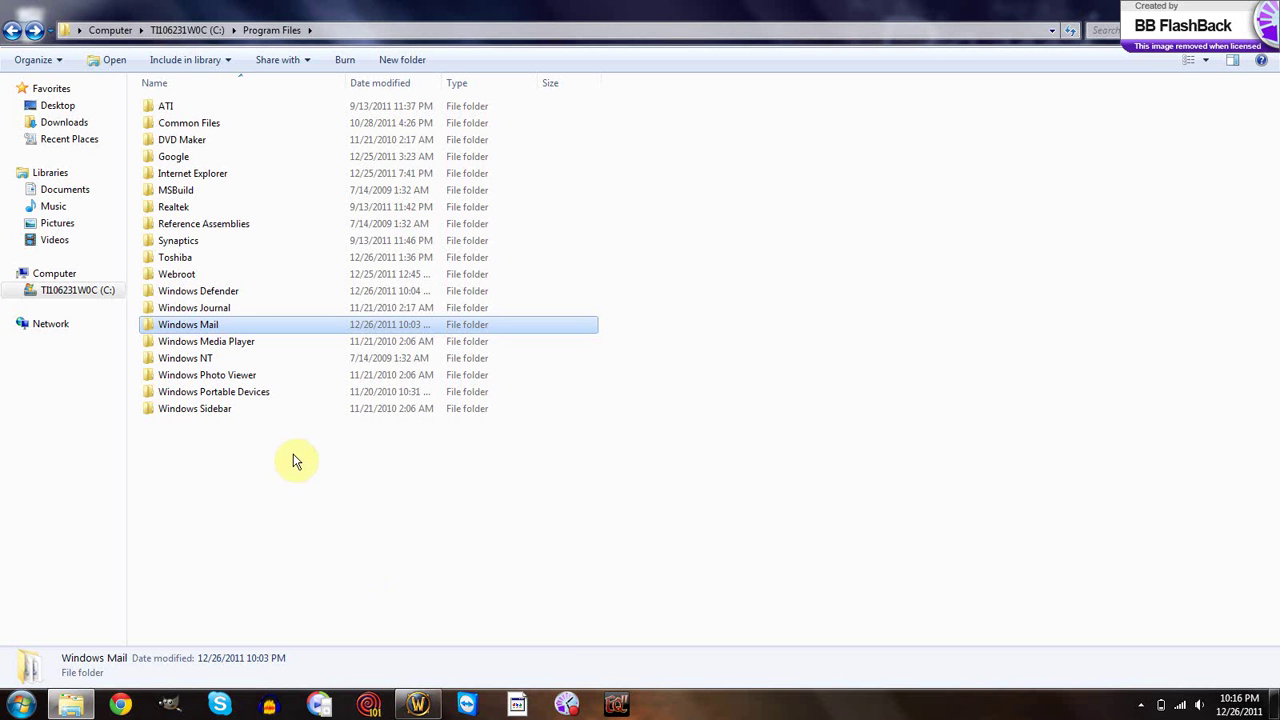
right_click(247, 324)
left_click(313, 566)
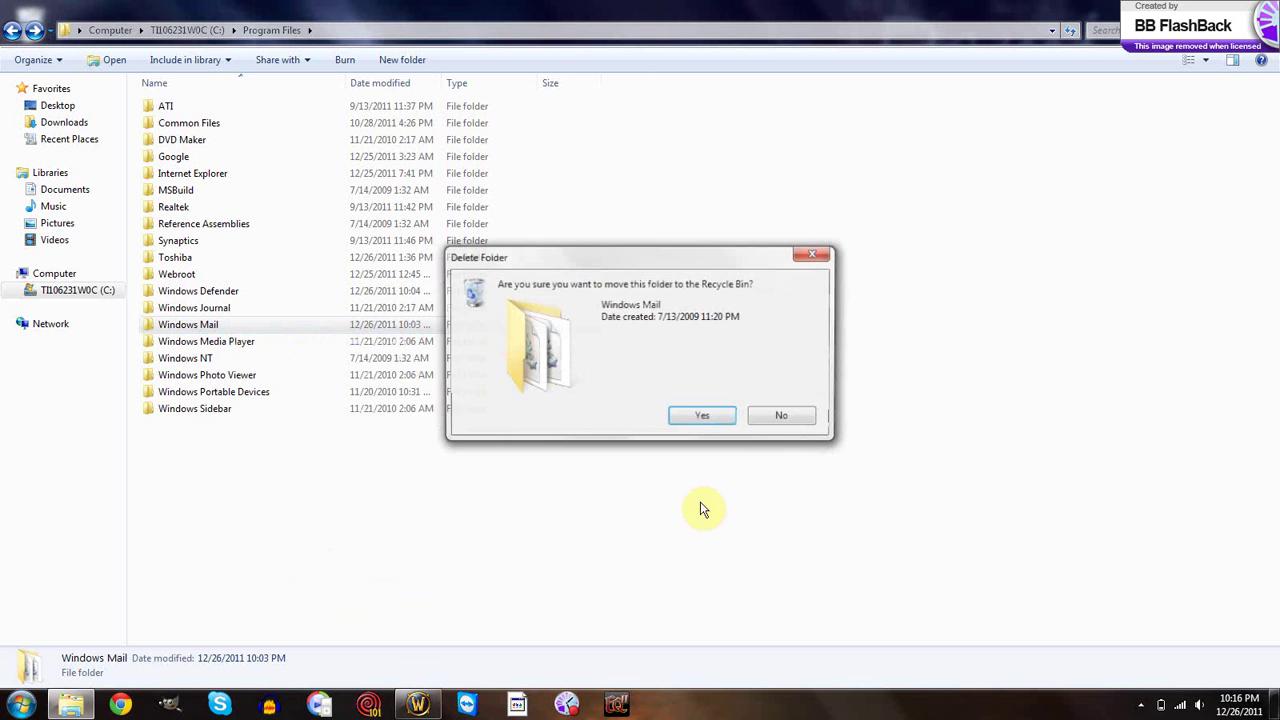
left_click(704, 419)
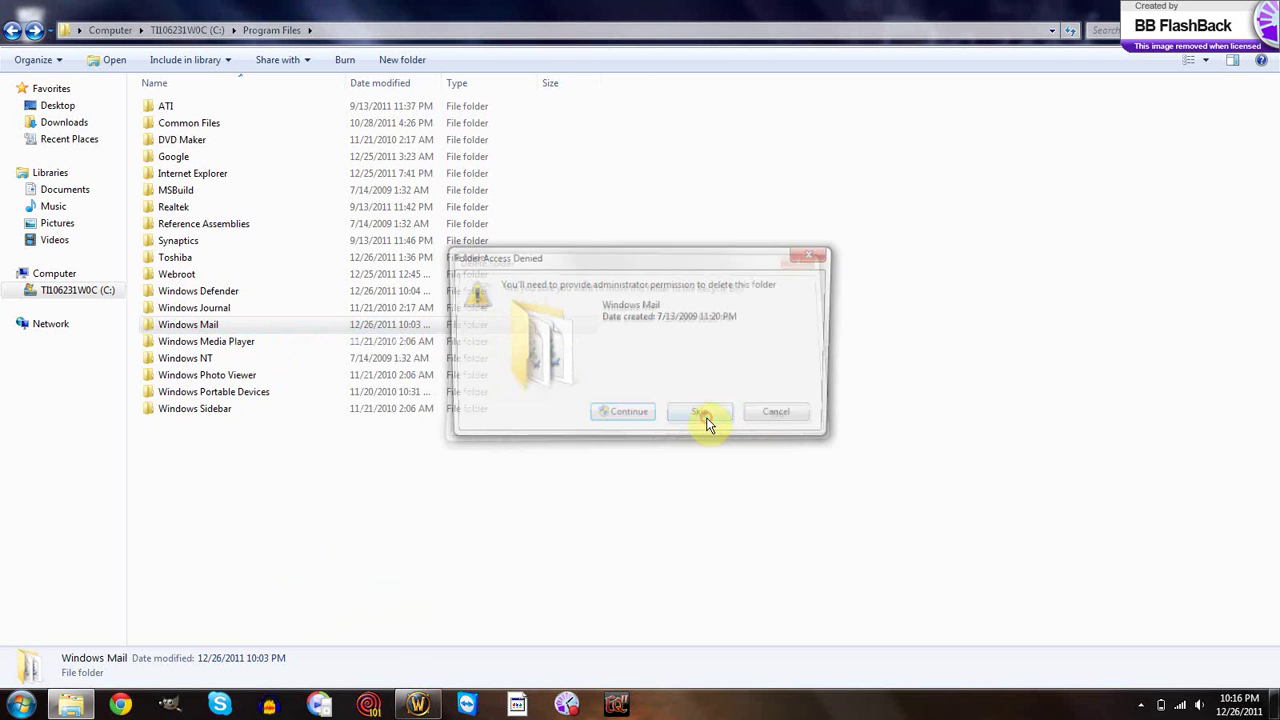
left_click(617, 424)
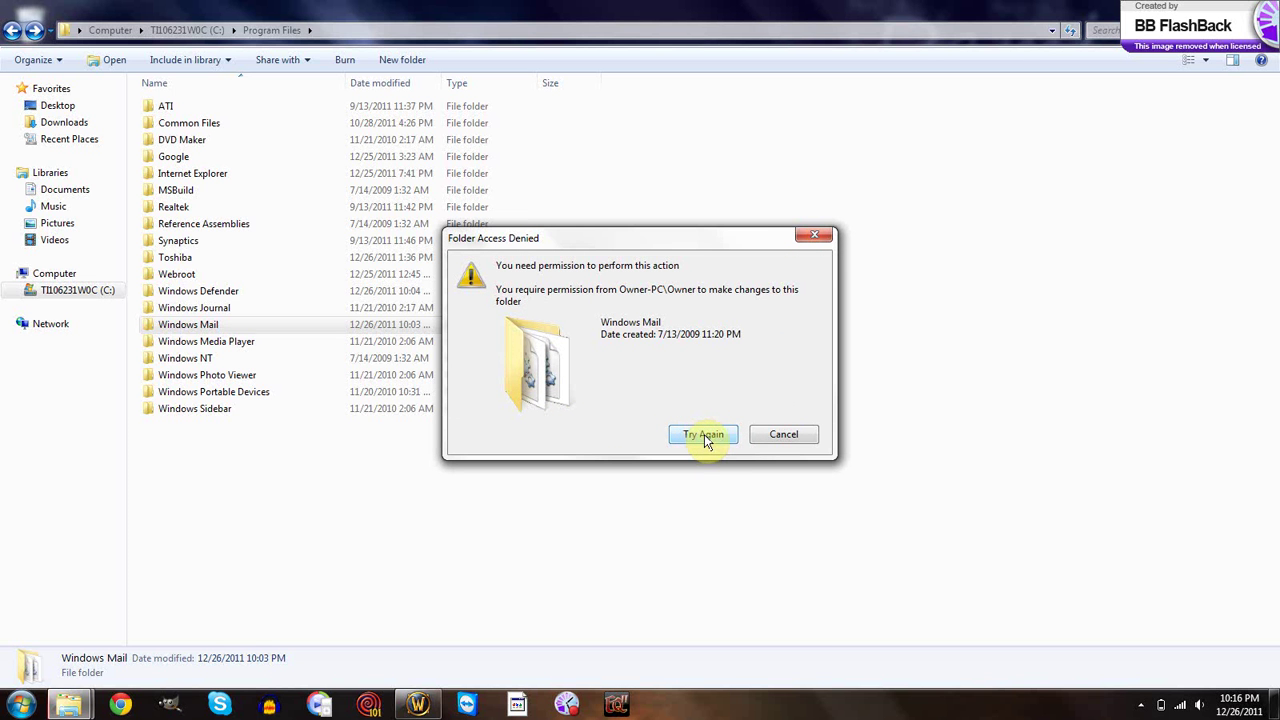
left_click(785, 441)
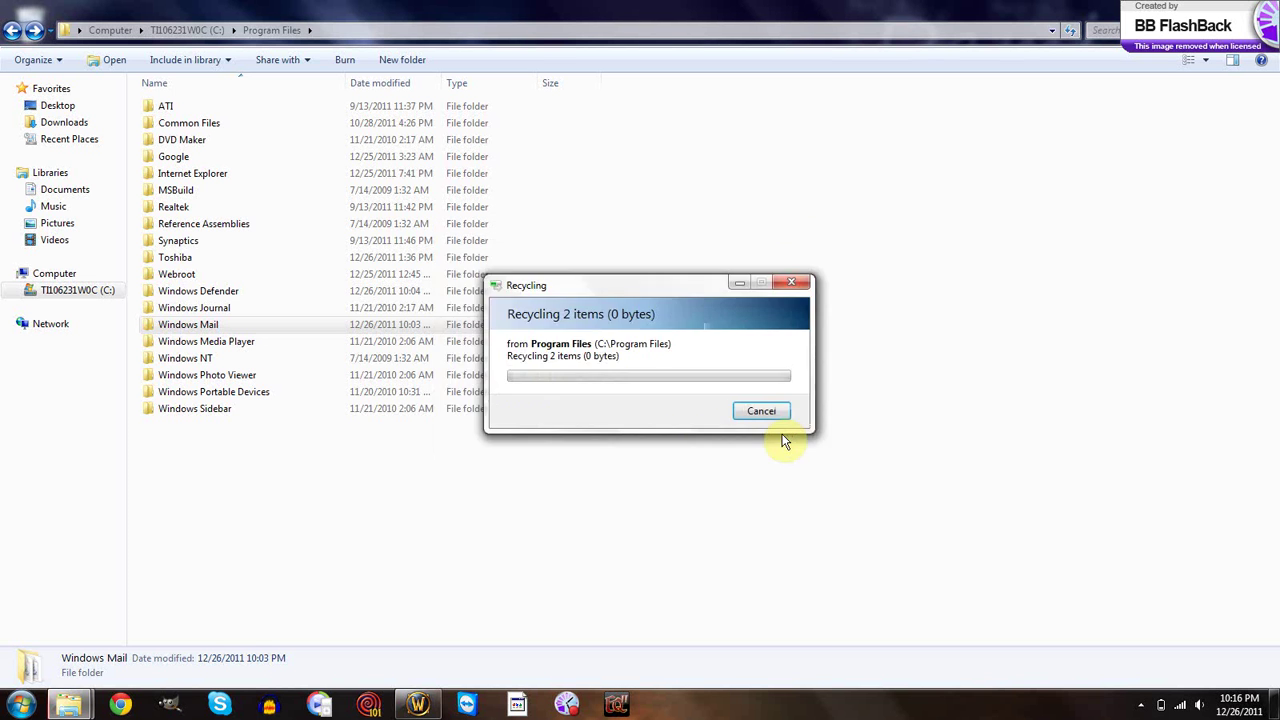
- Open Windows Mail and delete the wabmig file
double_click(205, 325)
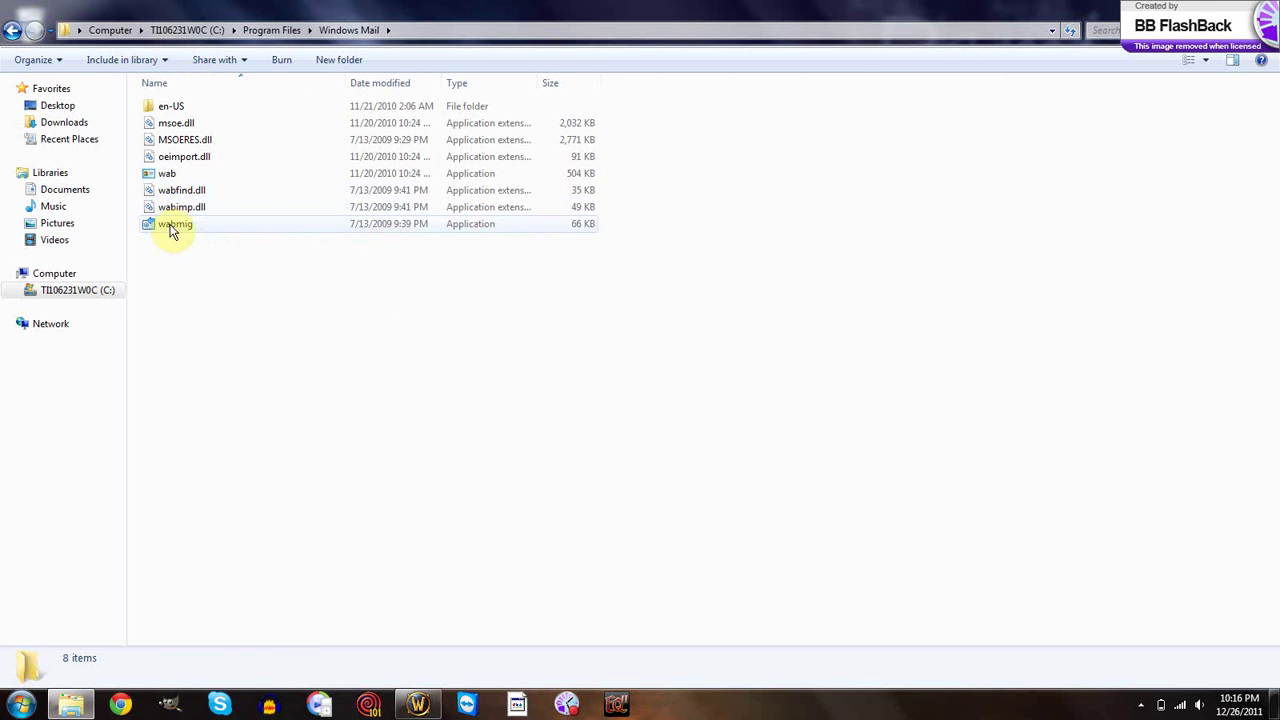
right_click(172, 228)
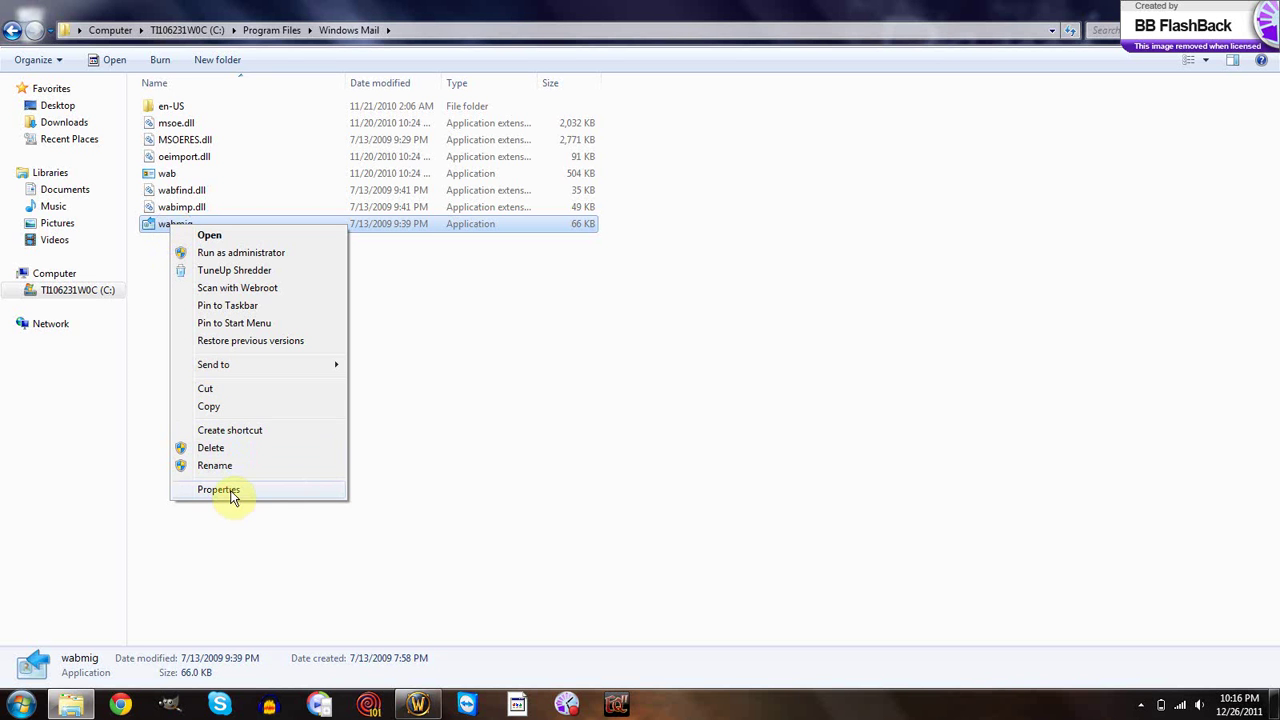
left_click(468, 427)
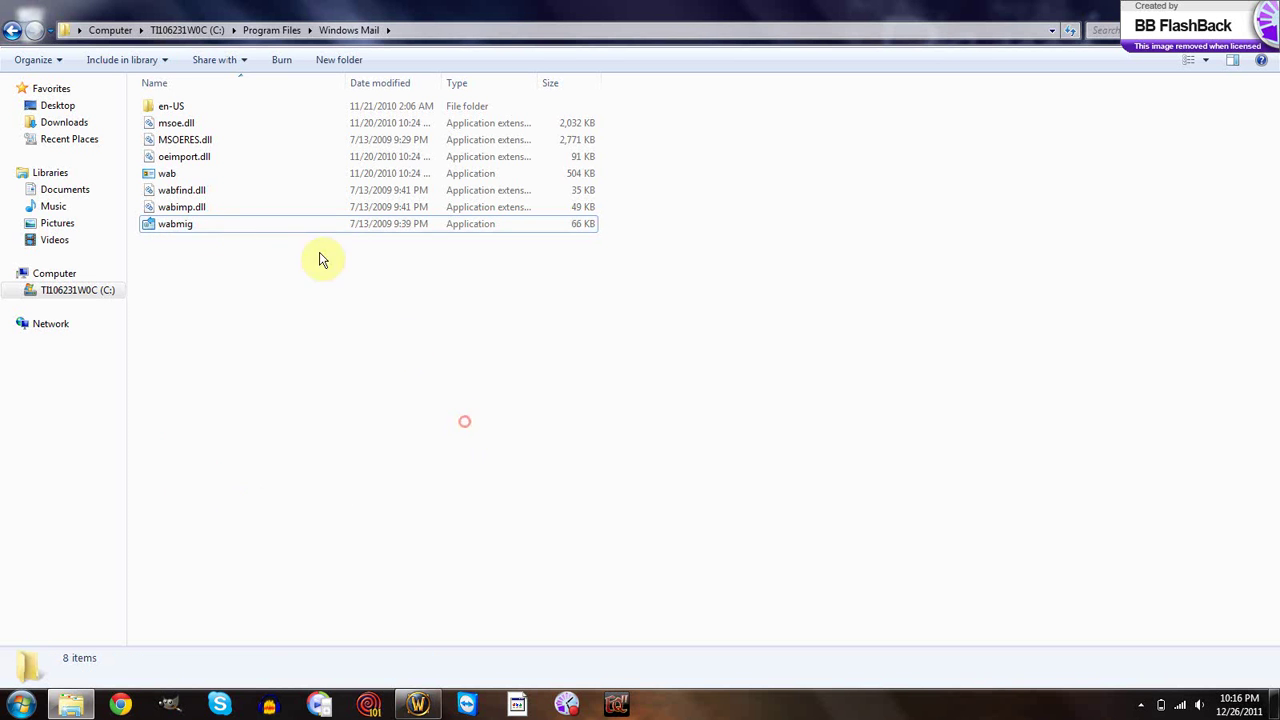
right_click(189, 229)
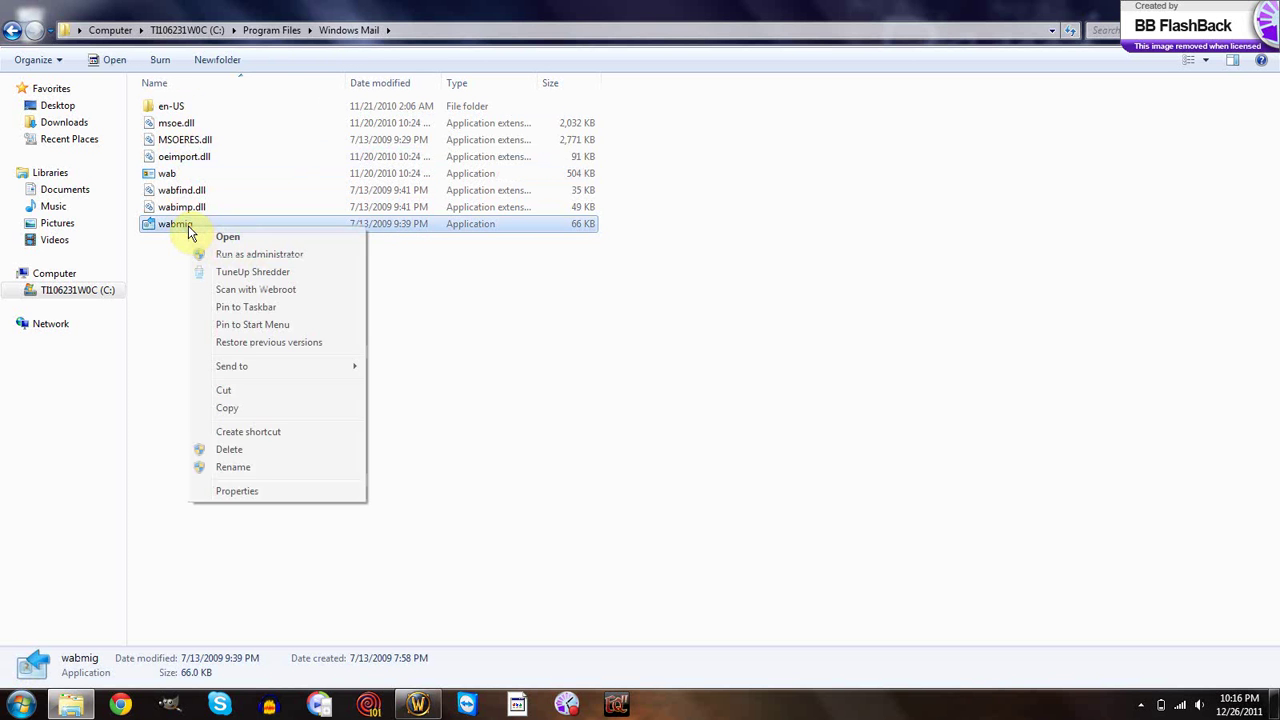
left_click(253, 450)
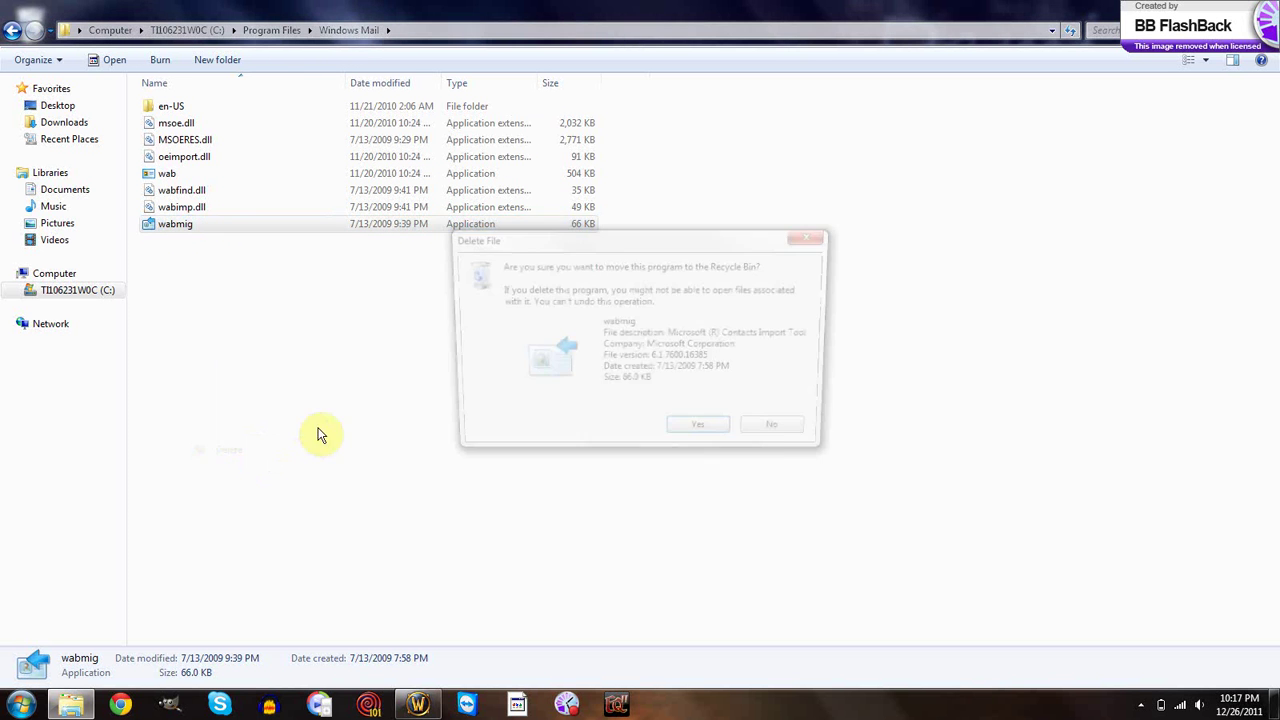
left_click(707, 436)
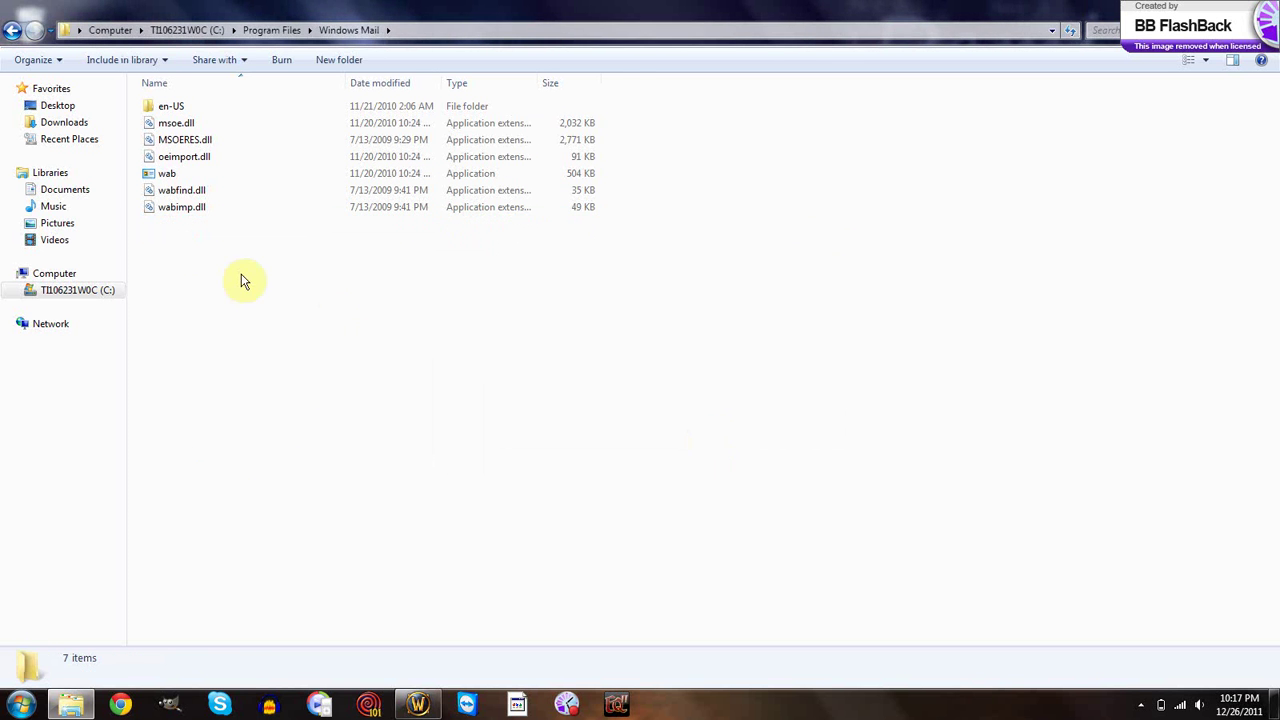
- Delete wabimp.dll and wabfind.dll
left_click(178, 214)
right_click(174, 209)
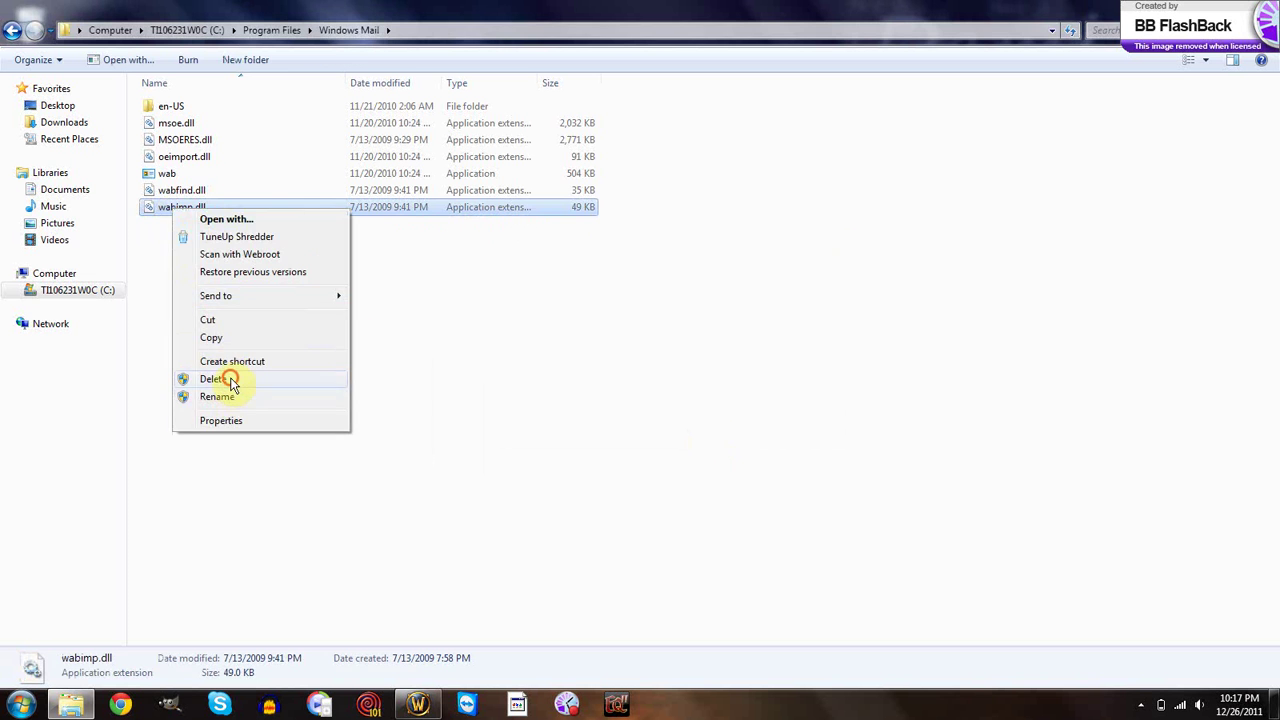
left_click(228, 380)
left_click(700, 414)
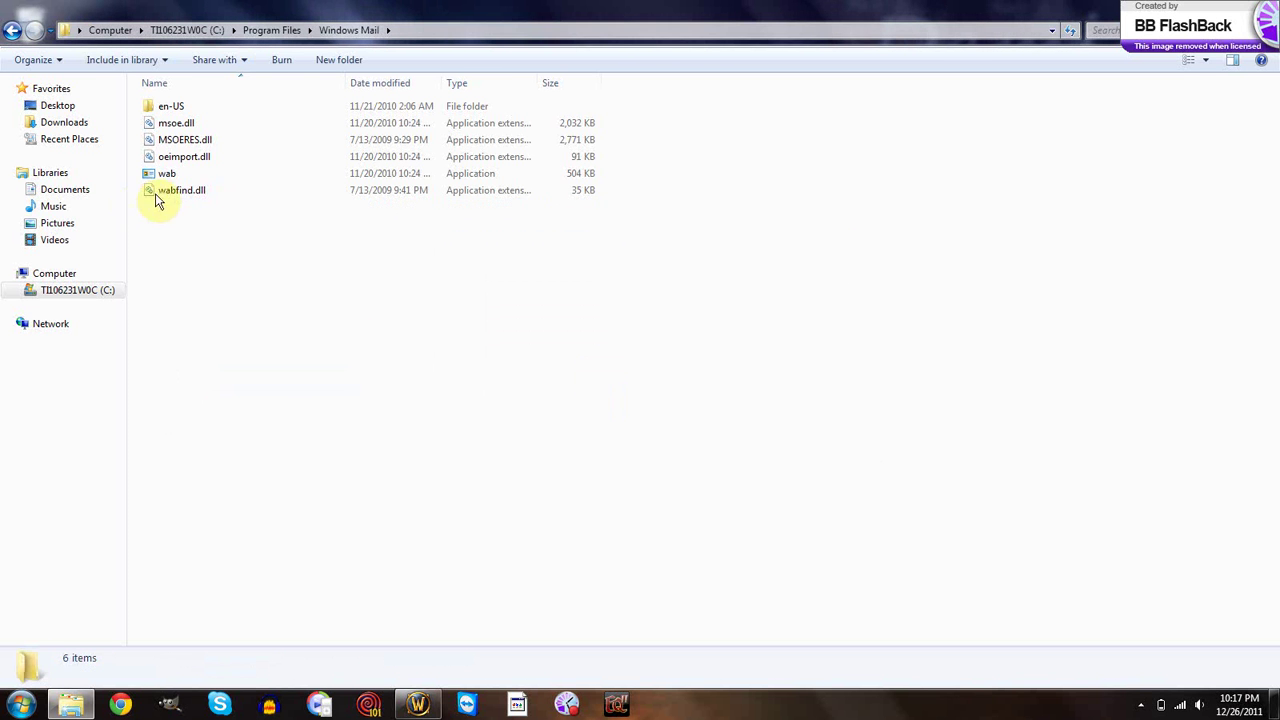
left_click(166, 192)
right_click(166, 194)
left_click(224, 366)
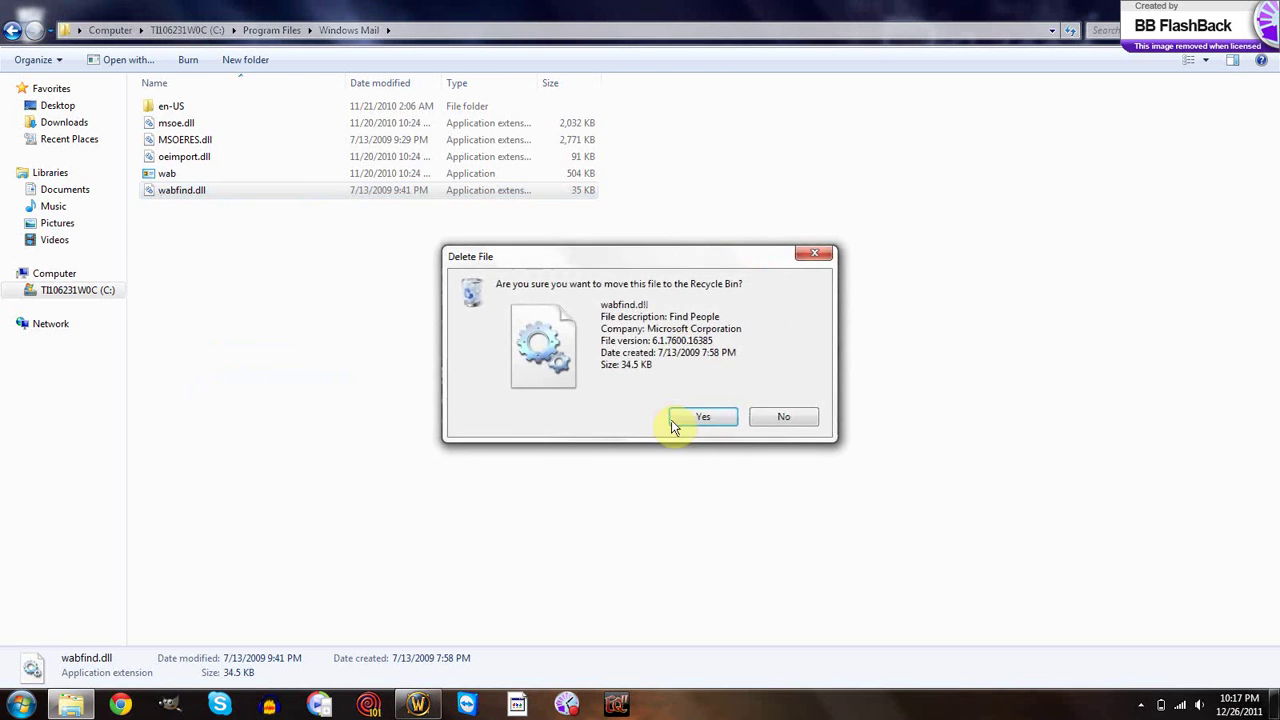
left_click(678, 416)
- Delete the wab program and oeimport.dll
right_click(166, 174)
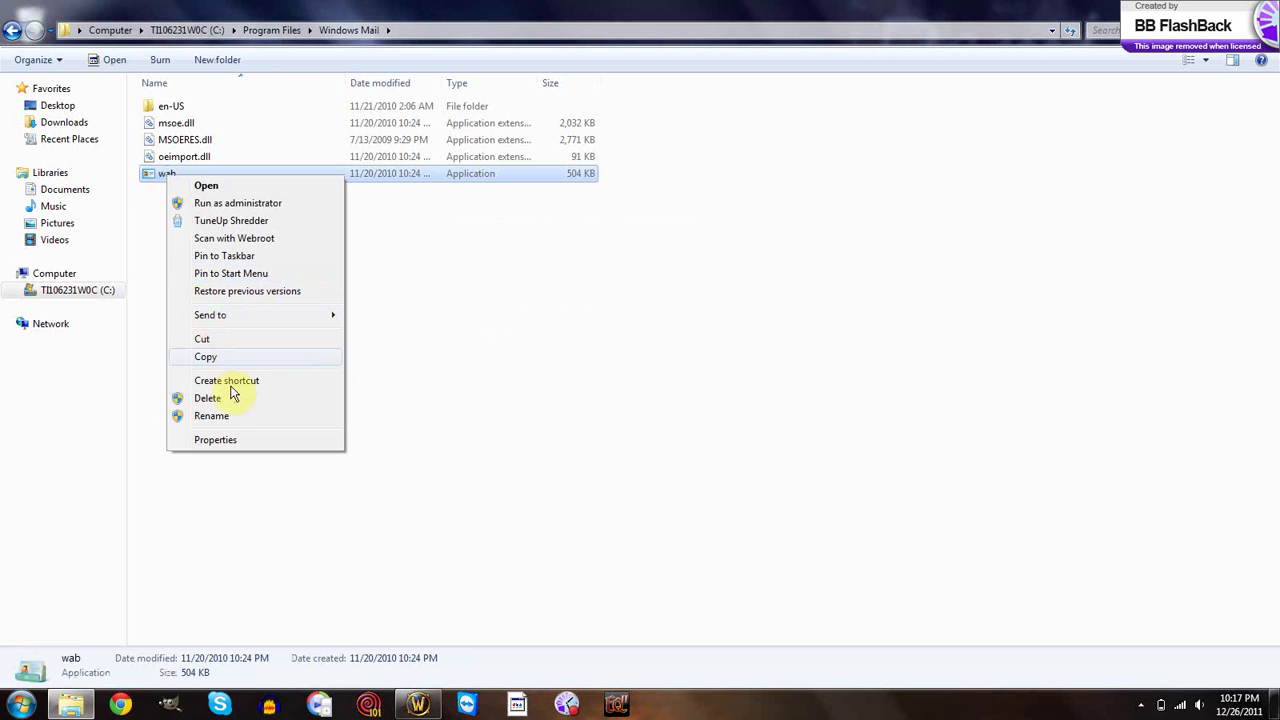
left_click(235, 397)
left_click(692, 433)
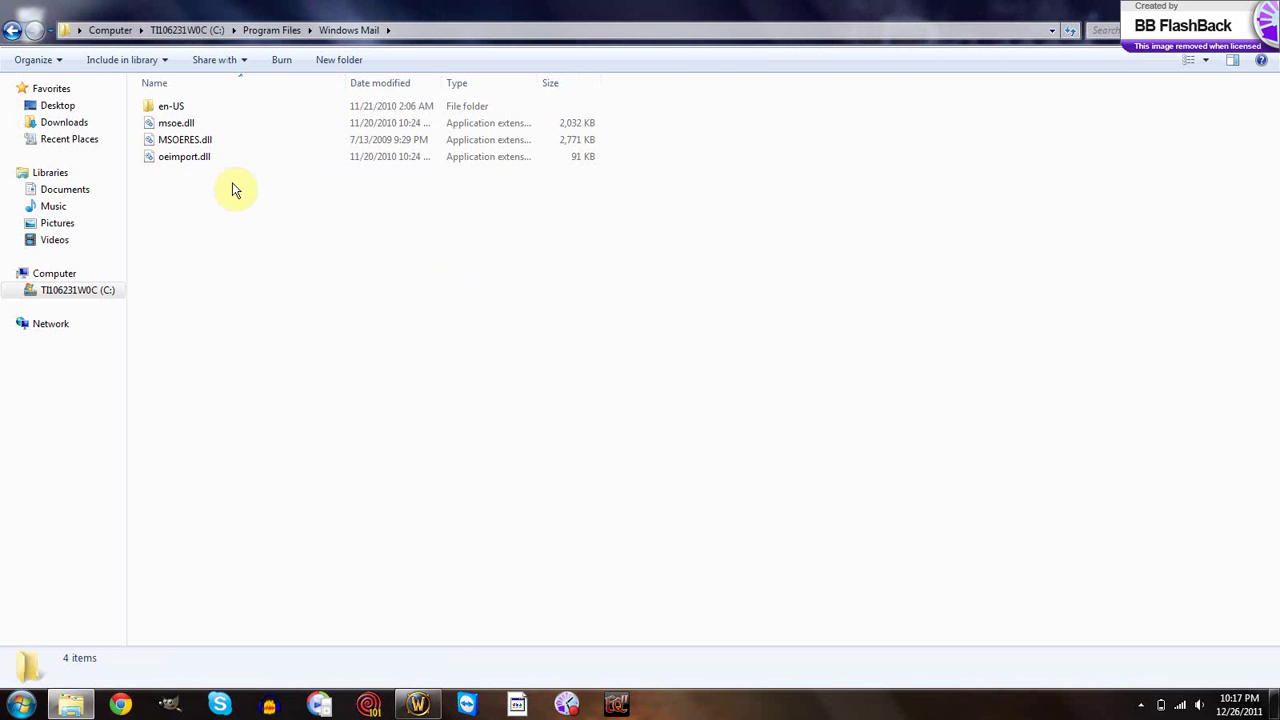
right_click(198, 157)
left_click(289, 335)
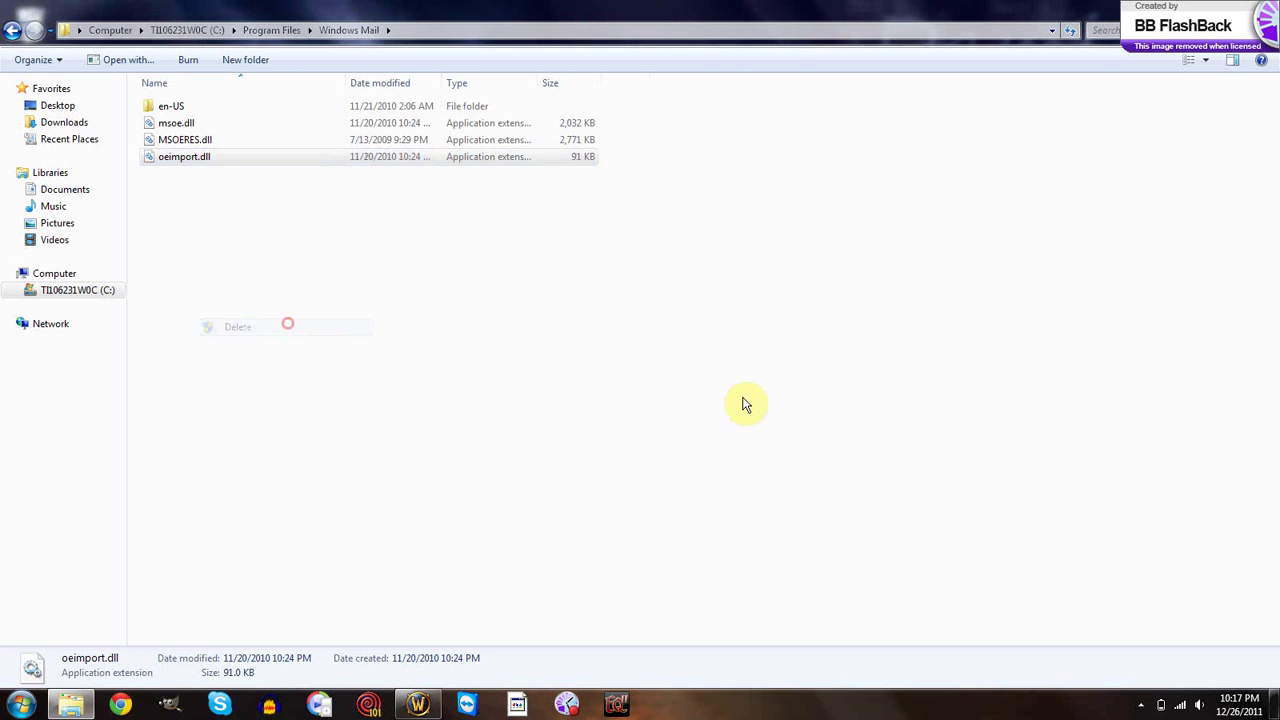
left_click(714, 416)
- Select msoe.dll and MSOERES.dll together and delete both
left_click_drag(190, 172, 170, 128)
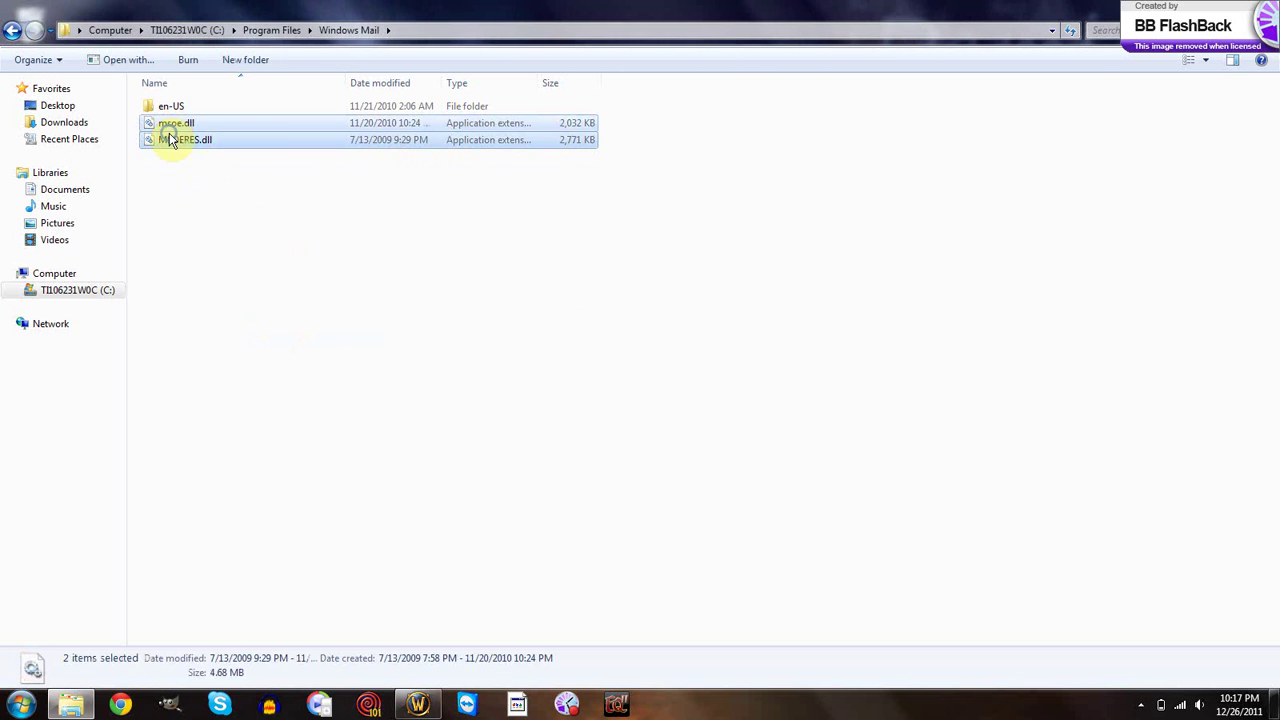
right_click(170, 134)
left_click(252, 270)
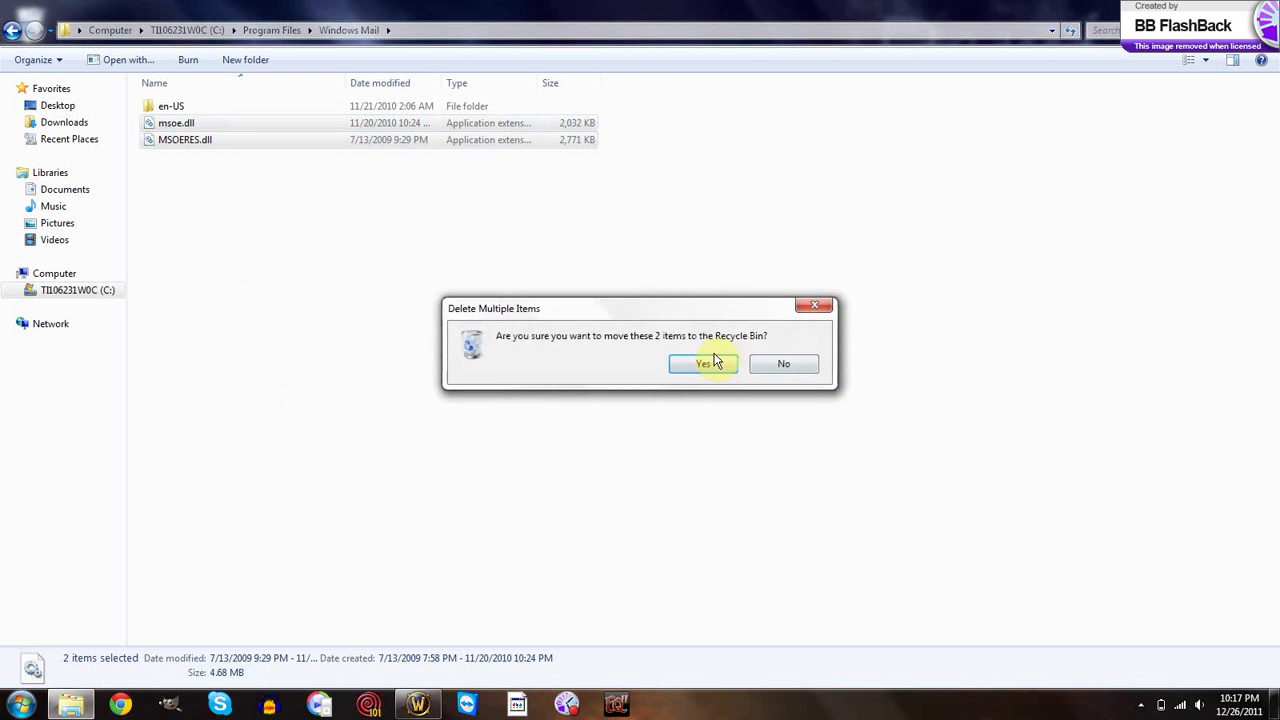
left_click(714, 366)
double_click(183, 115)
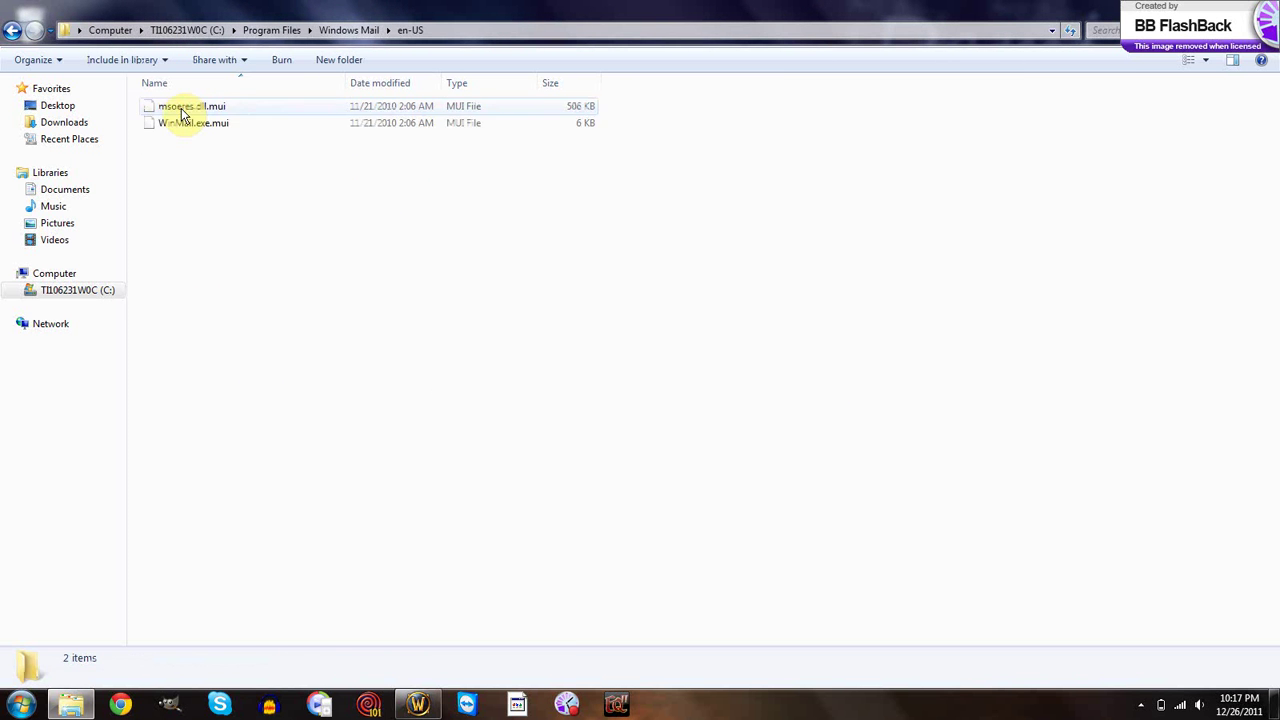
left_click_drag(200, 149, 193, 128)
right_click(193, 127)
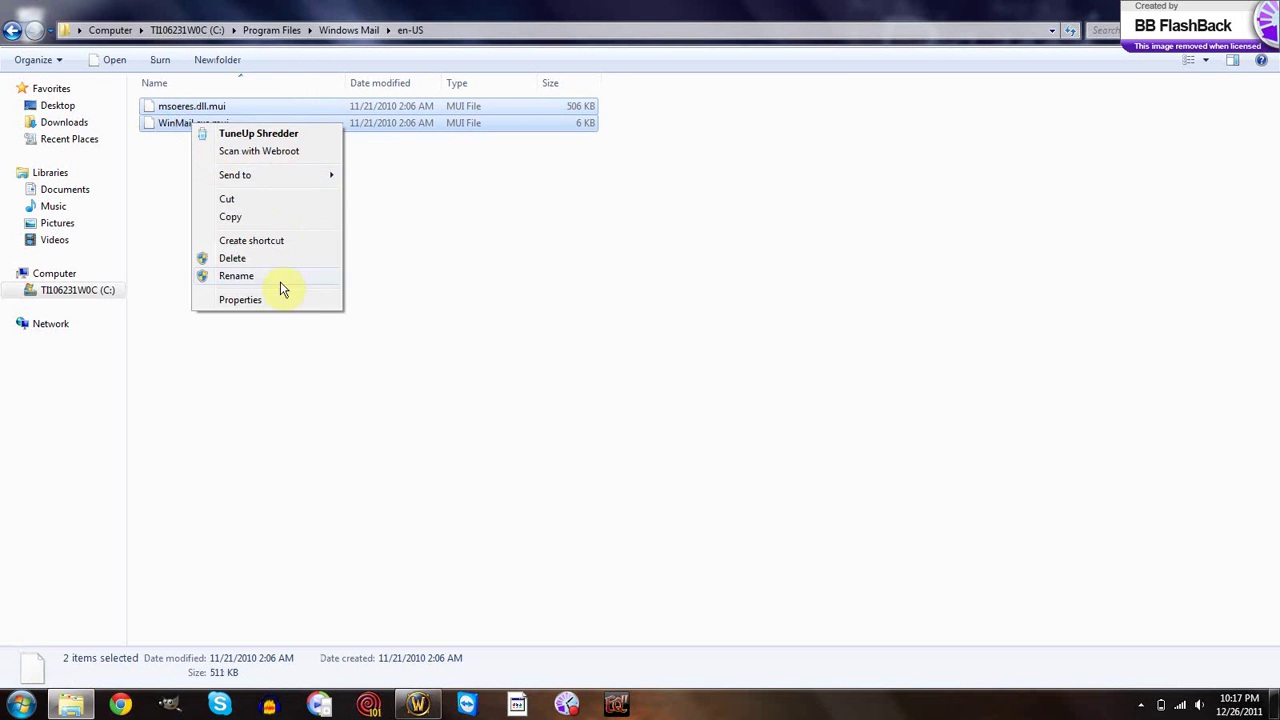
left_click(273, 260)
left_click(688, 363)
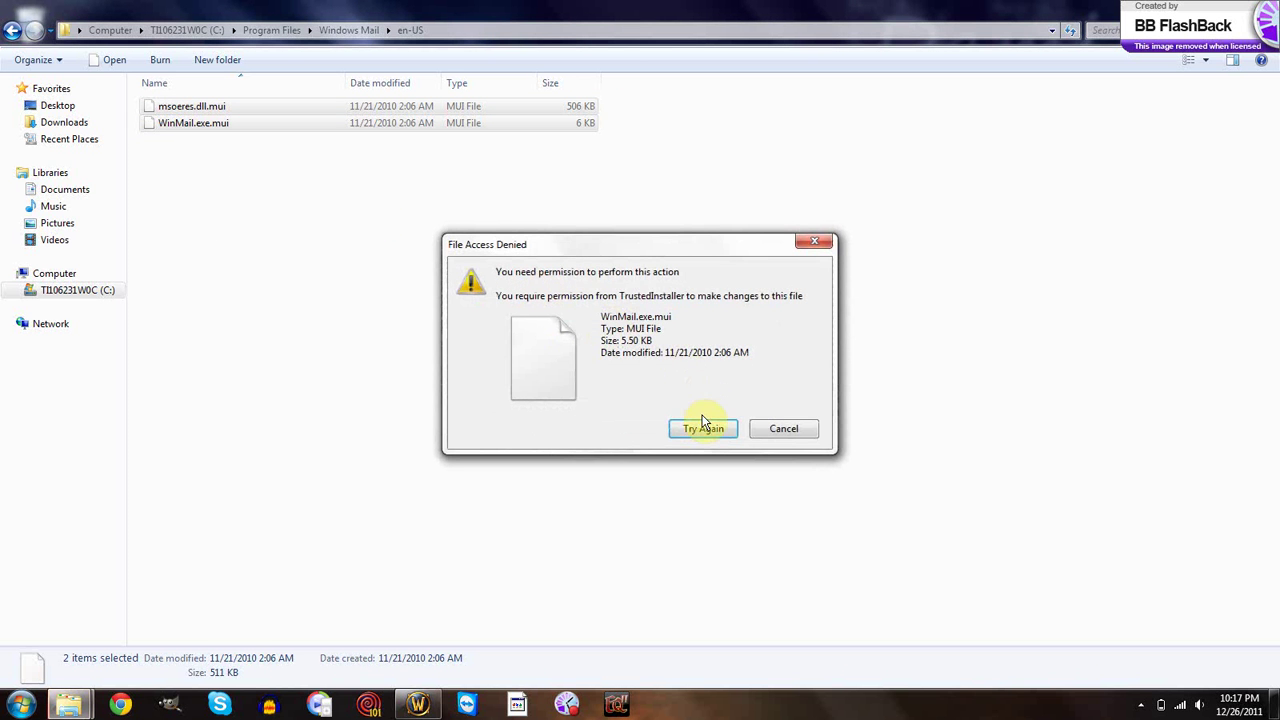
left_click(705, 428)
left_click(793, 430)
left_click(742, 419)
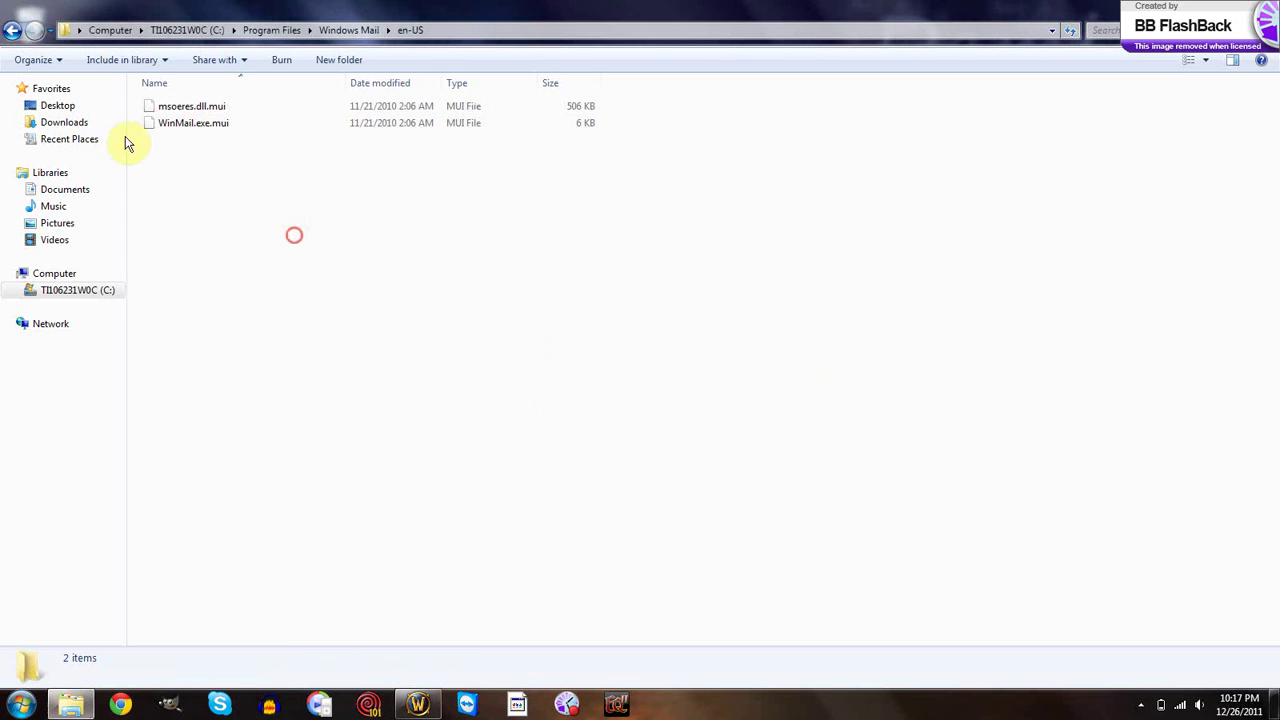
left_click(180, 124)
right_click(176, 122)
left_click(236, 297)
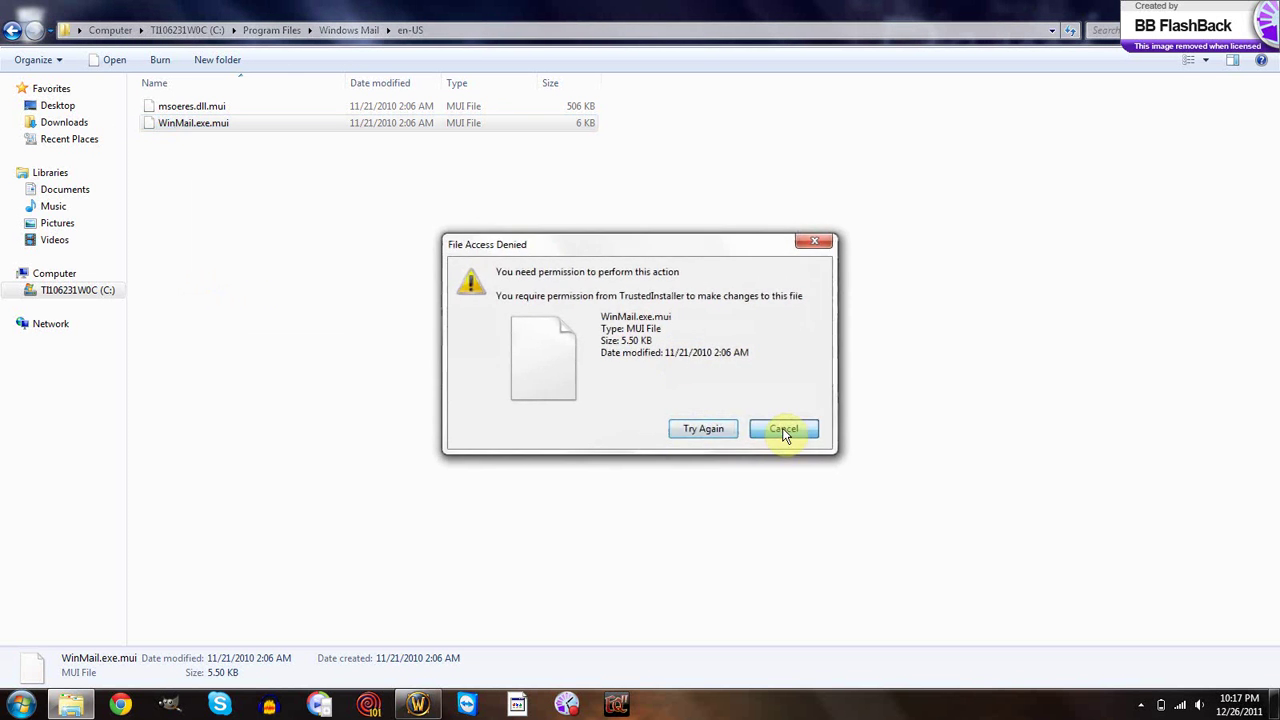
left_click(785, 429)
left_click(12, 30)
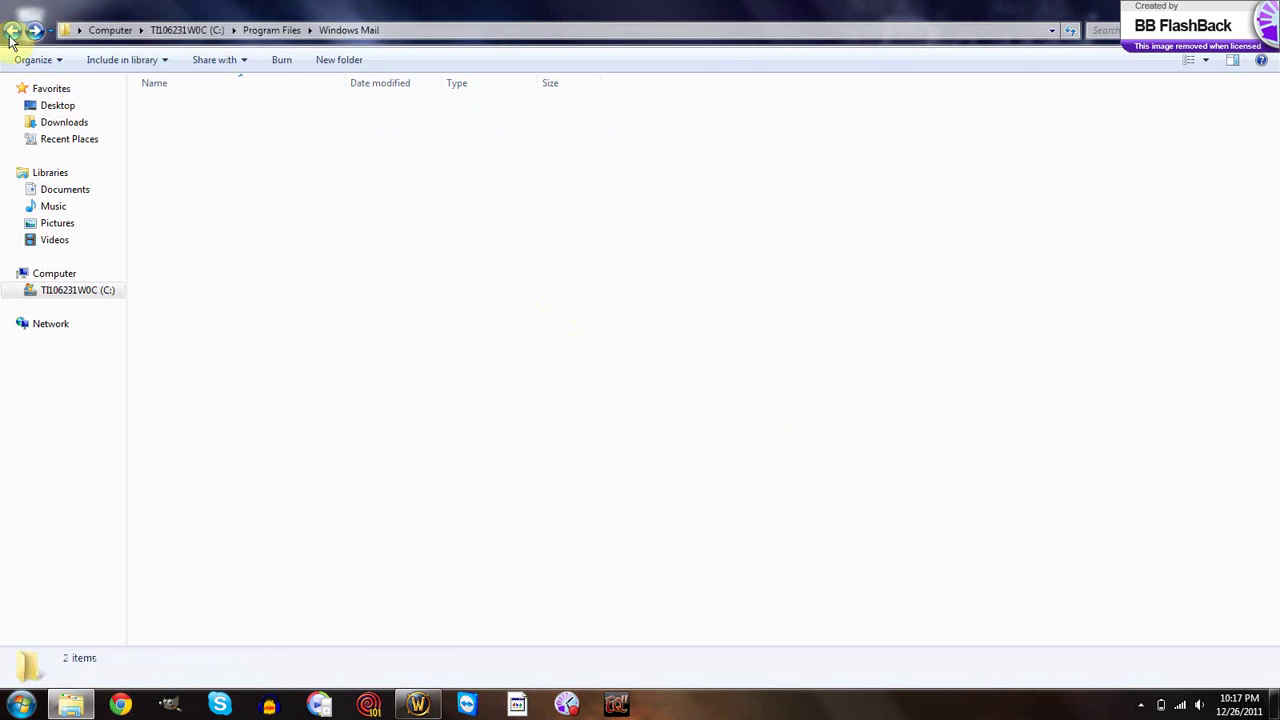
left_click(12, 30)
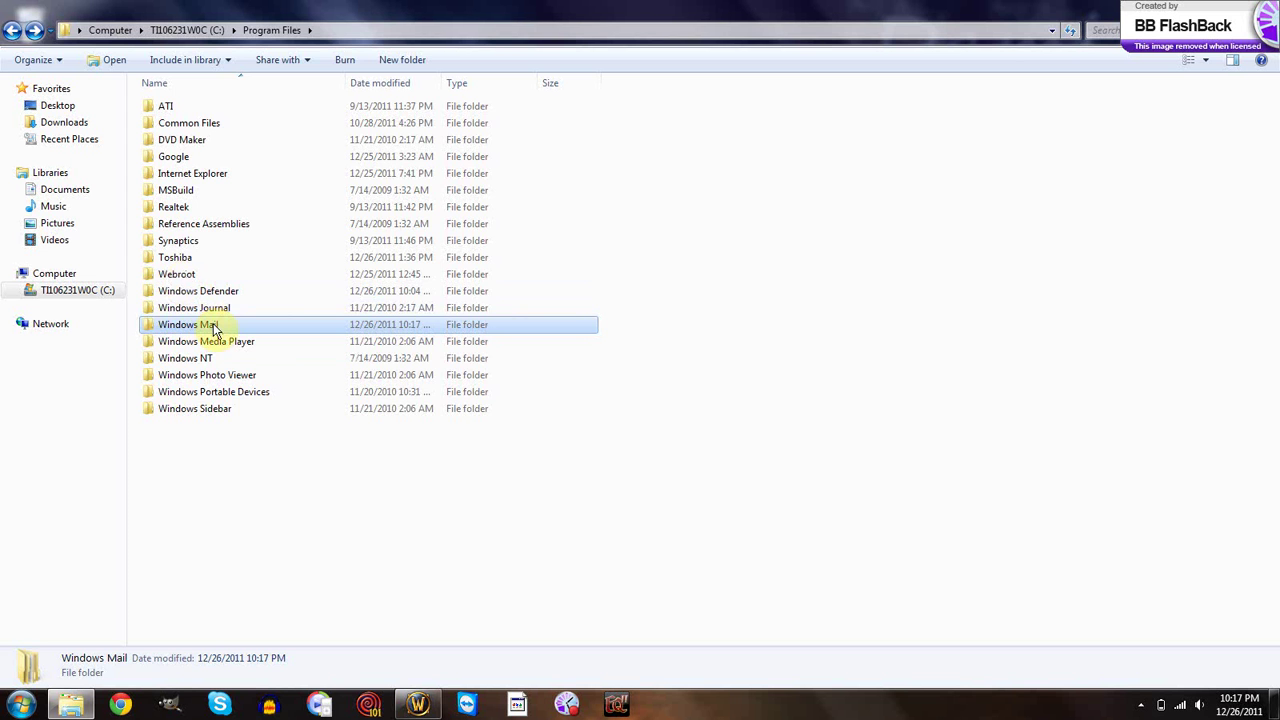
double_click(212, 327)
double_click(151, 110)
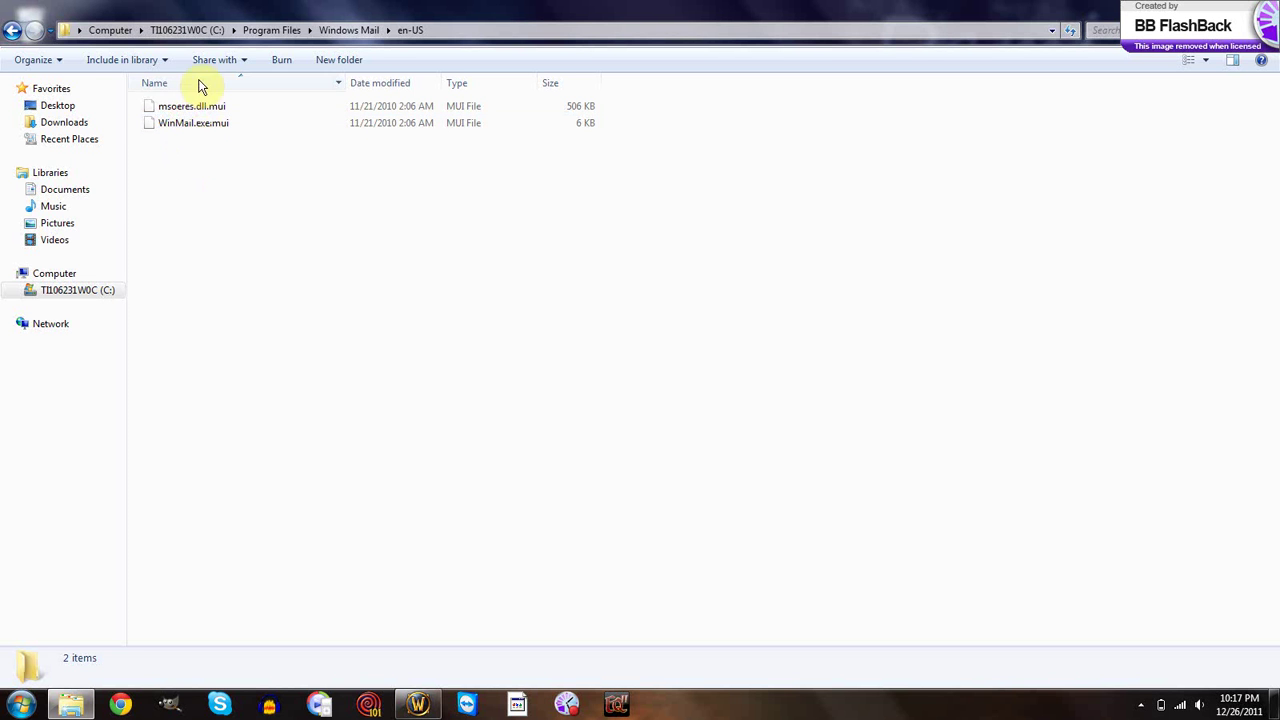
- Open the Owner tab of WinMail.exe.mui's advanced security settings
right_click(175, 133)
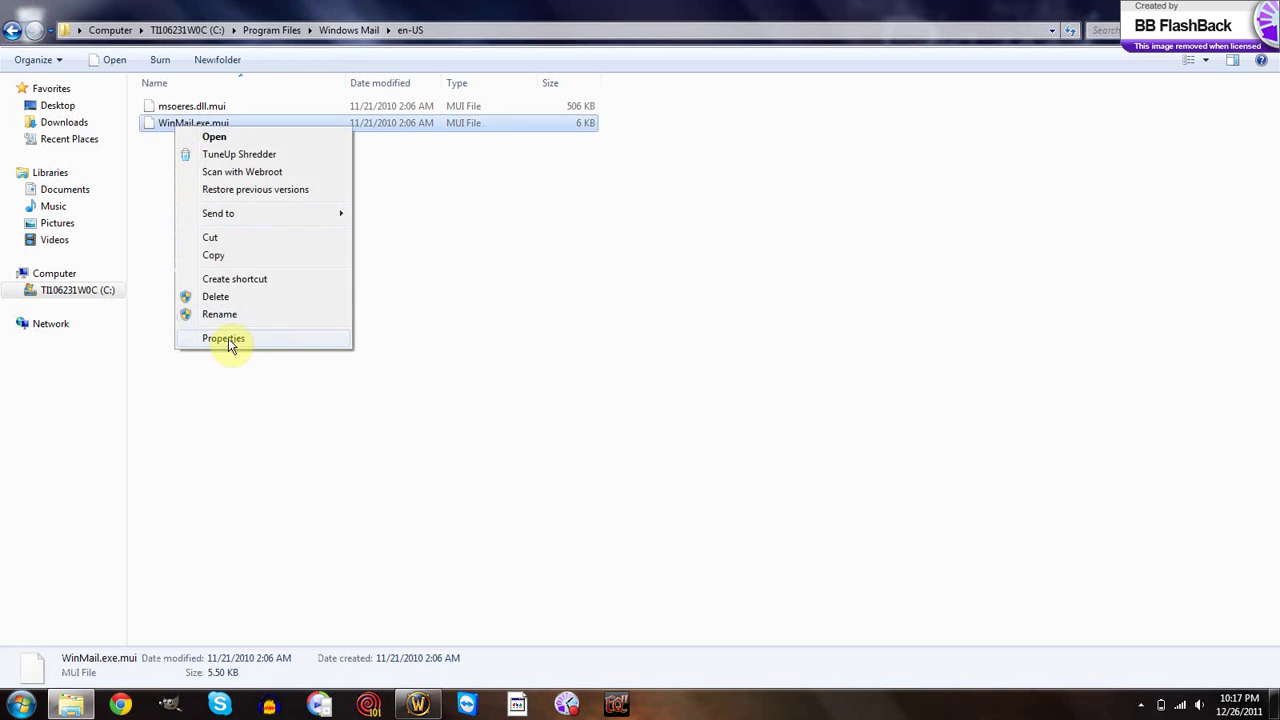
left_click(225, 339)
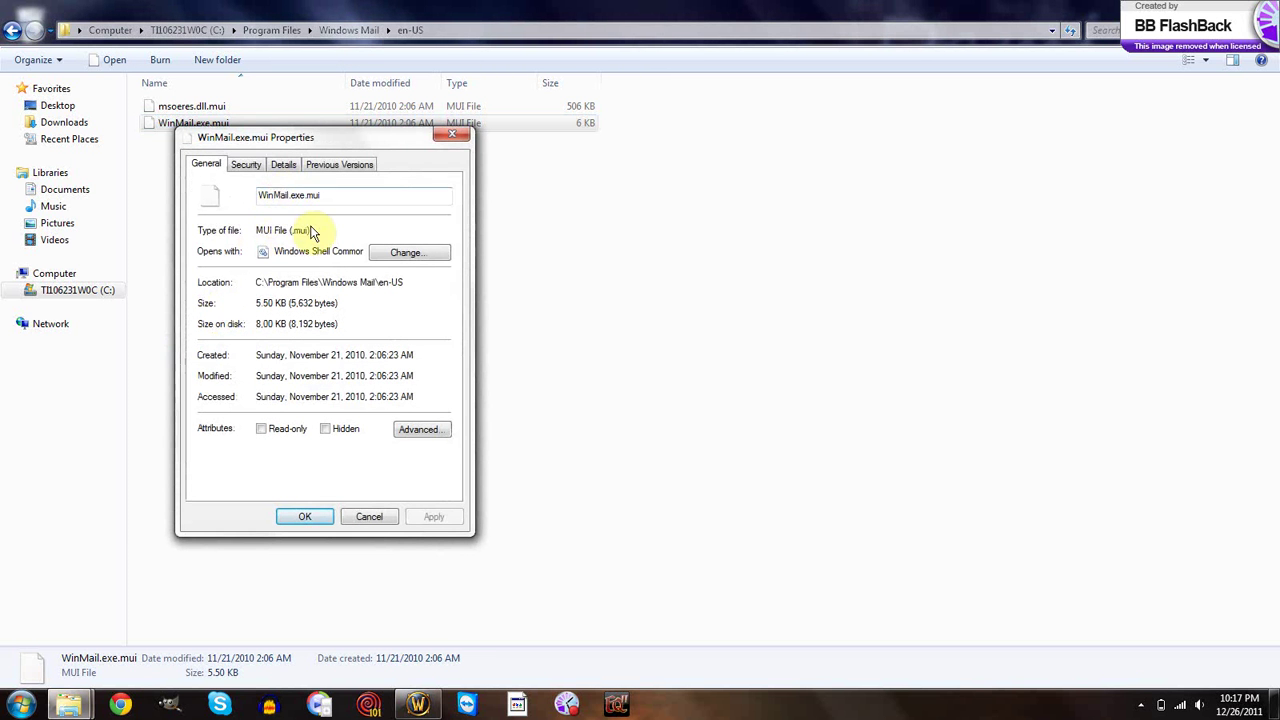
left_click(245, 167)
left_click(424, 458)
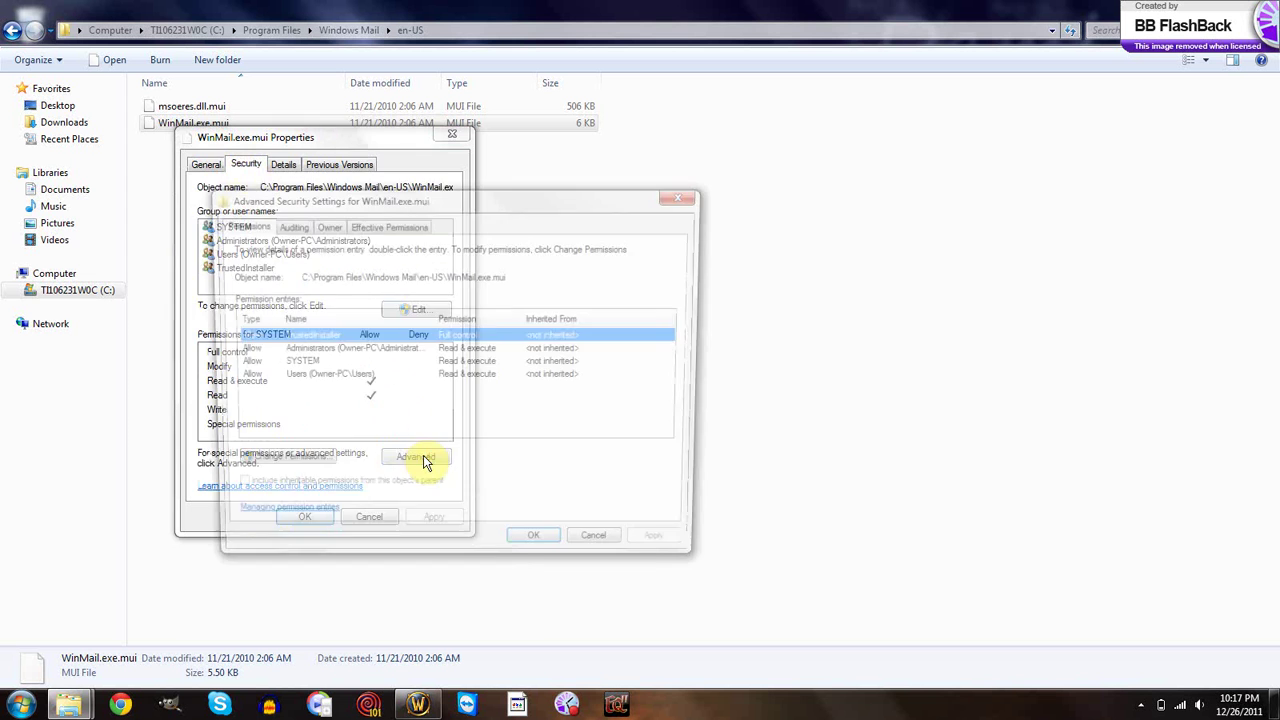
left_click(324, 224)
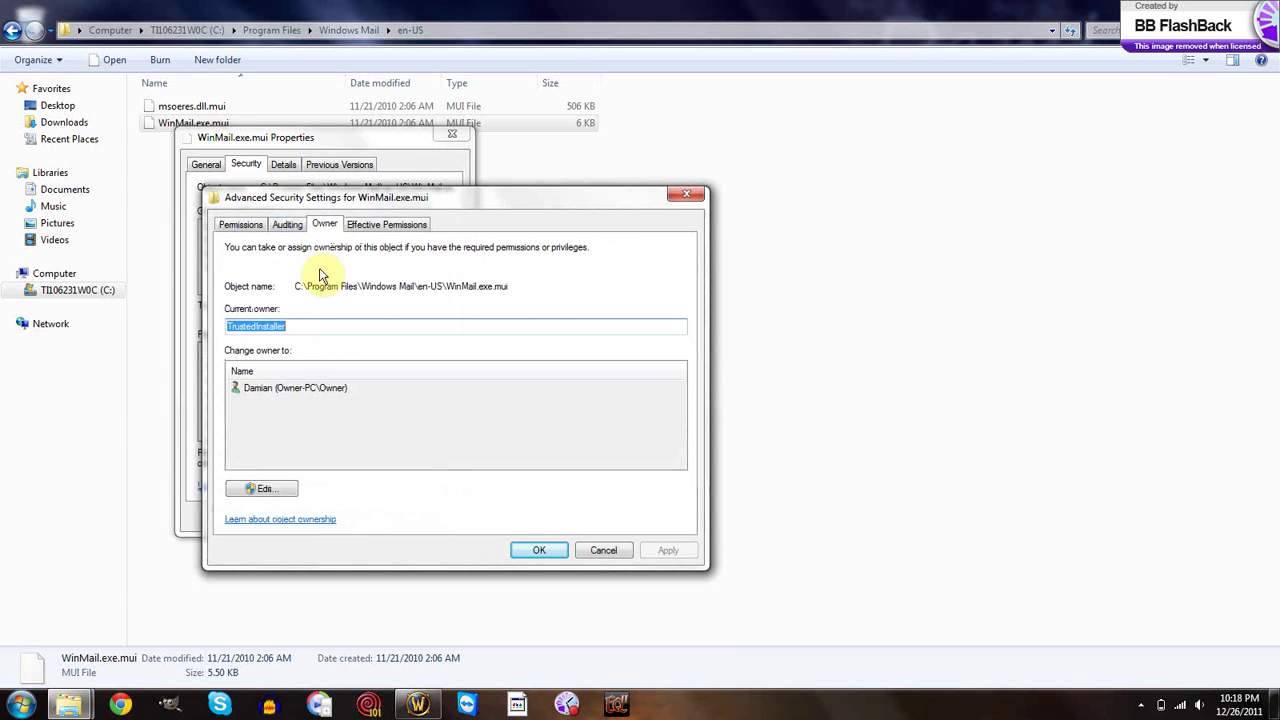
left_click(325, 330)
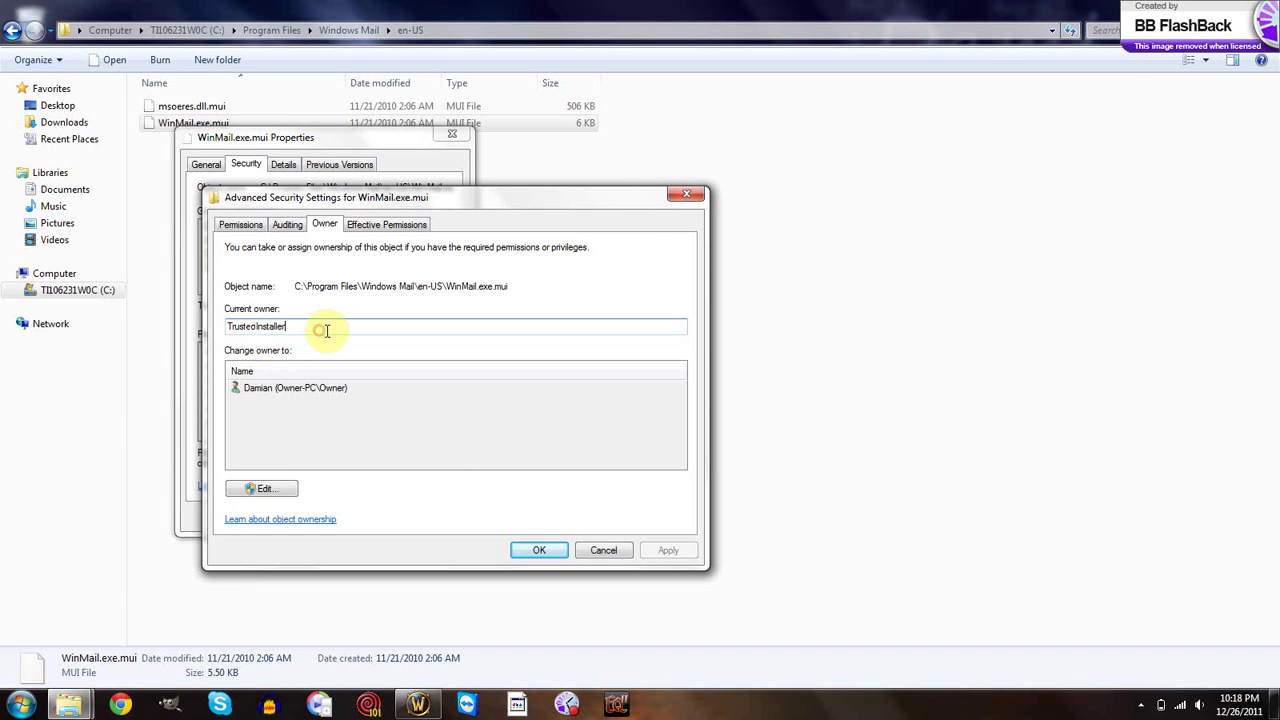
left_click_drag(321, 330, 217, 330)
left_click(290, 330)
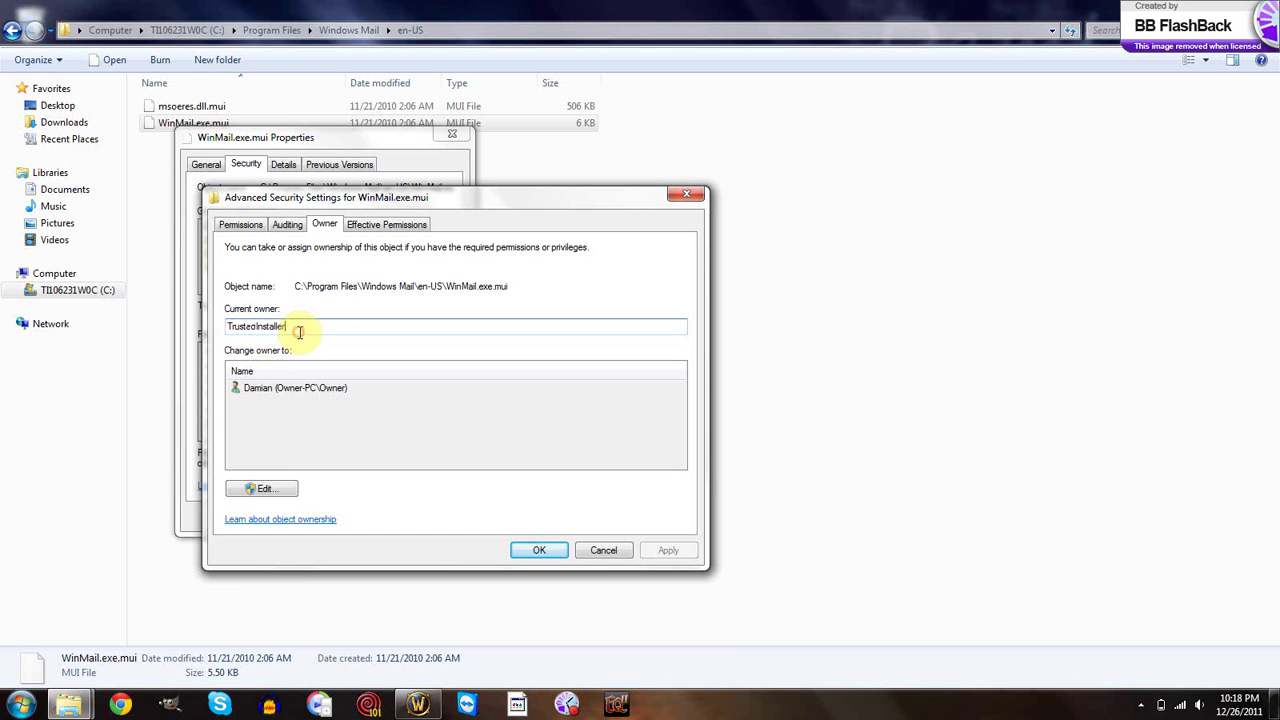
- Set your personal account as owner of WinMail.exe.mui and acknowledge the notice
left_click(260, 491)
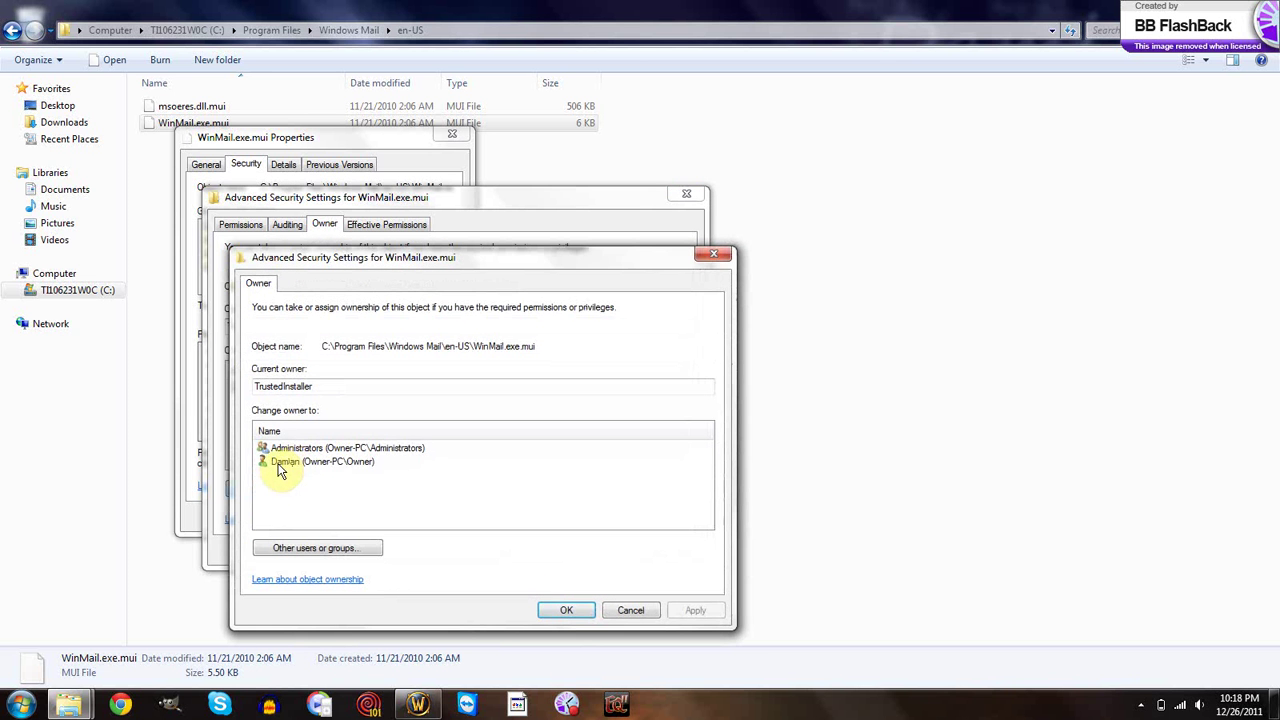
left_click(280, 466)
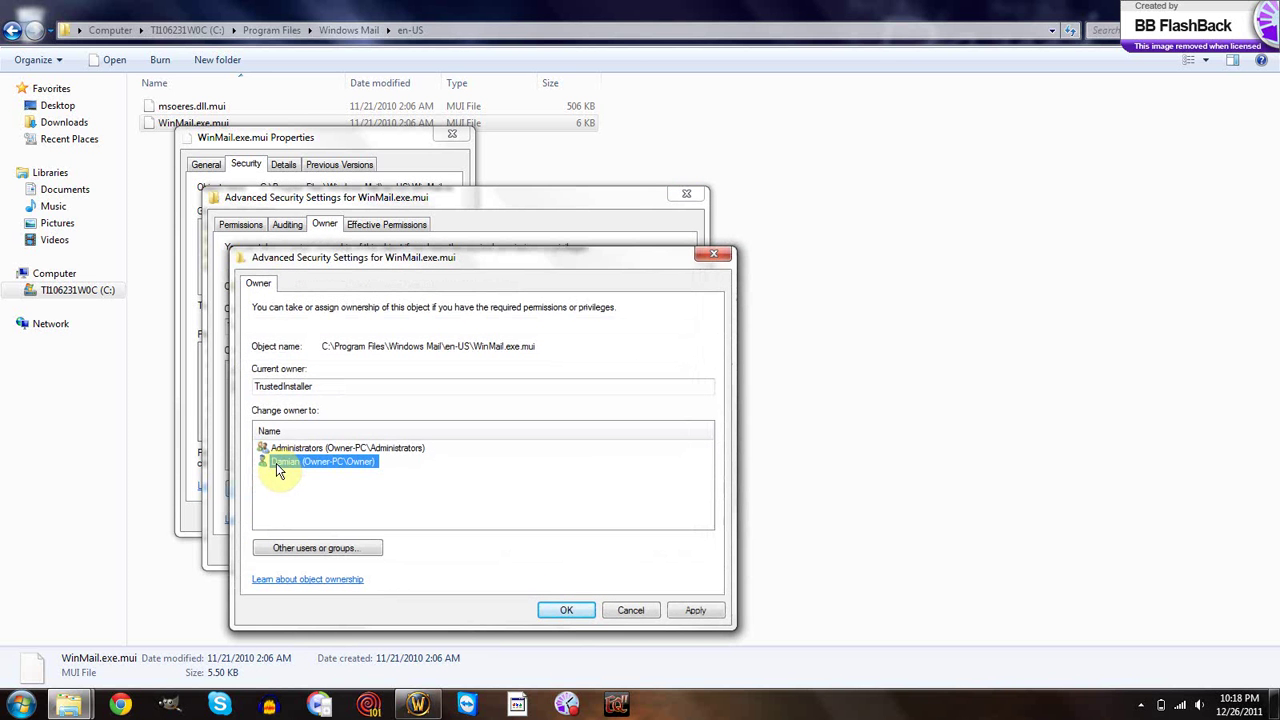
left_click(24, 704)
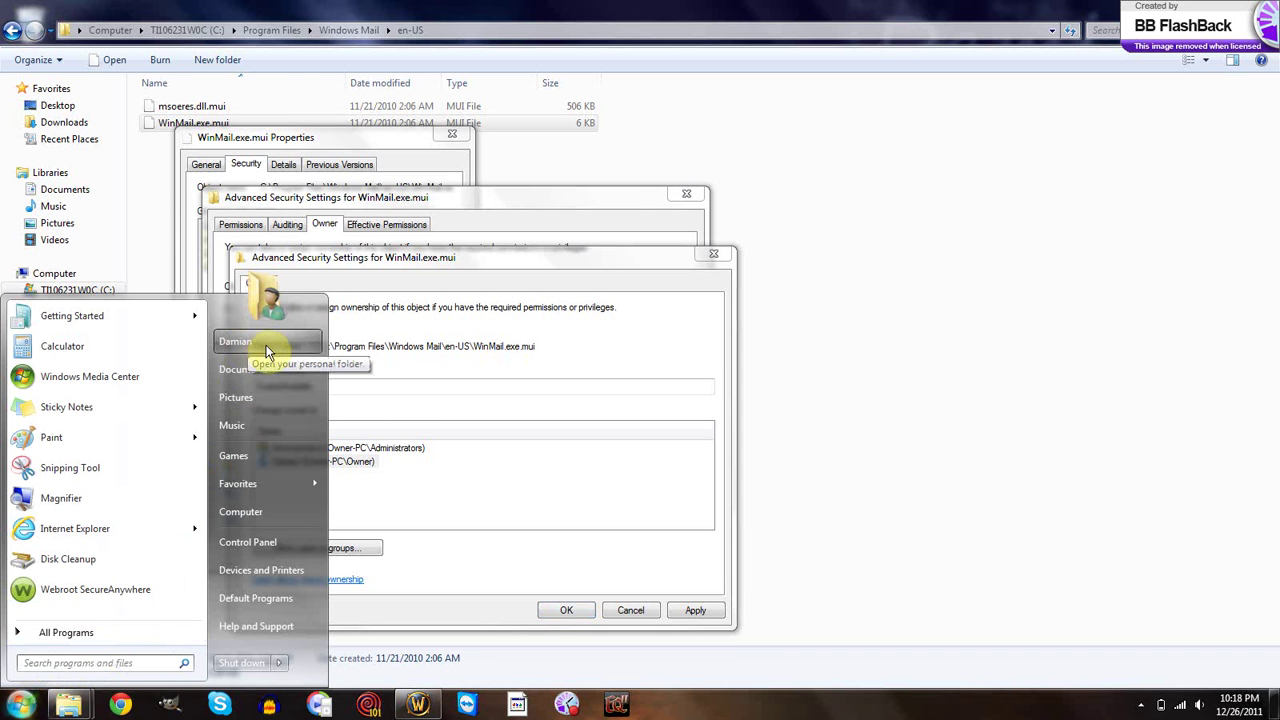
key("Escape")
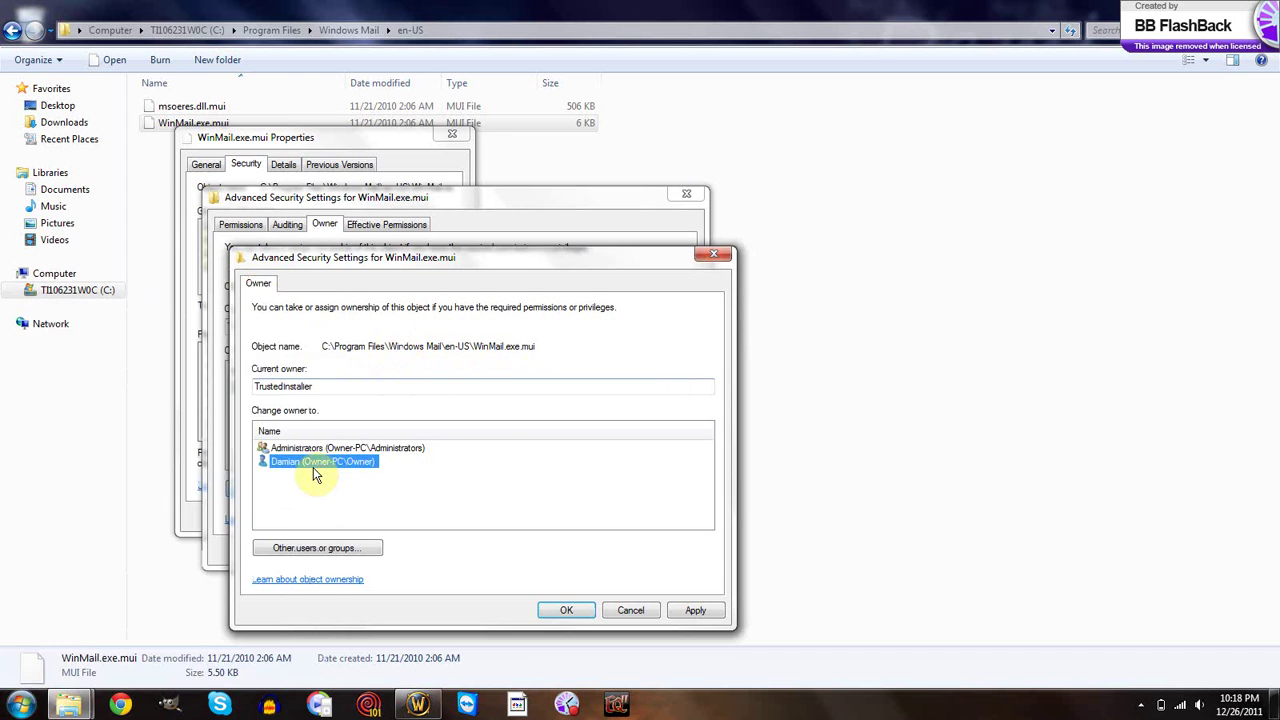
left_click(700, 612)
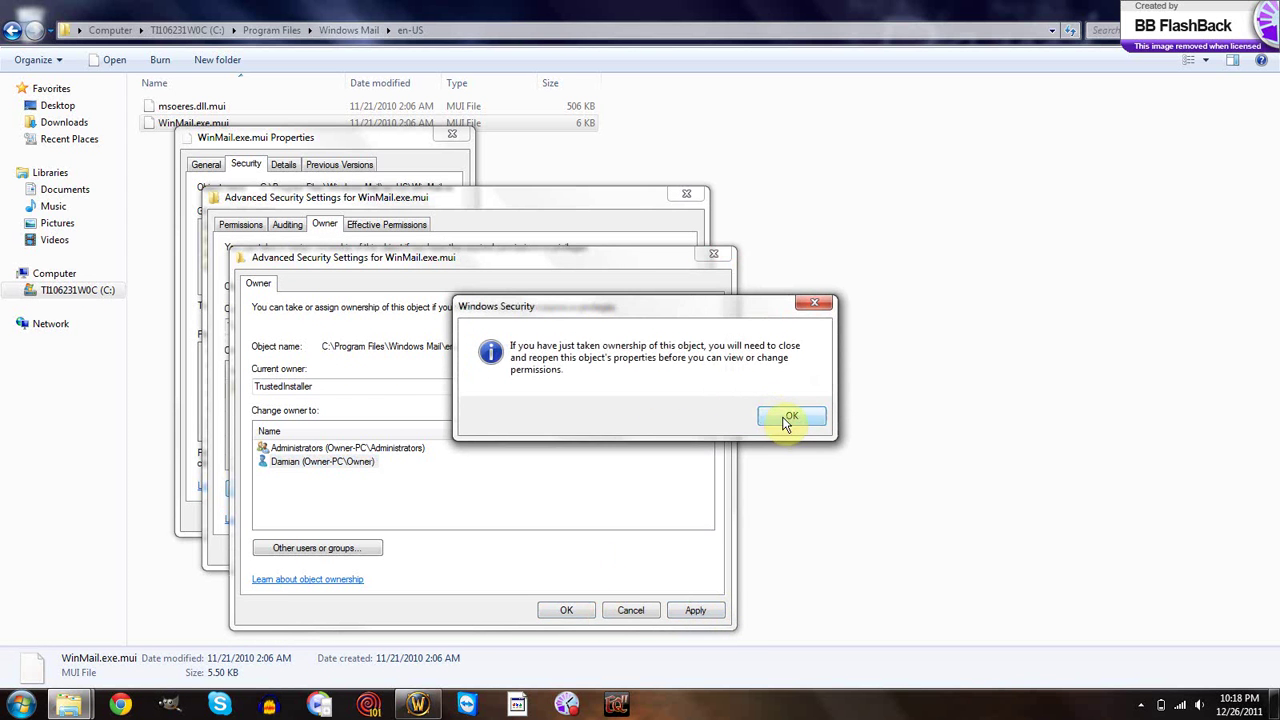
left_click(765, 415)
left_click(566, 610)
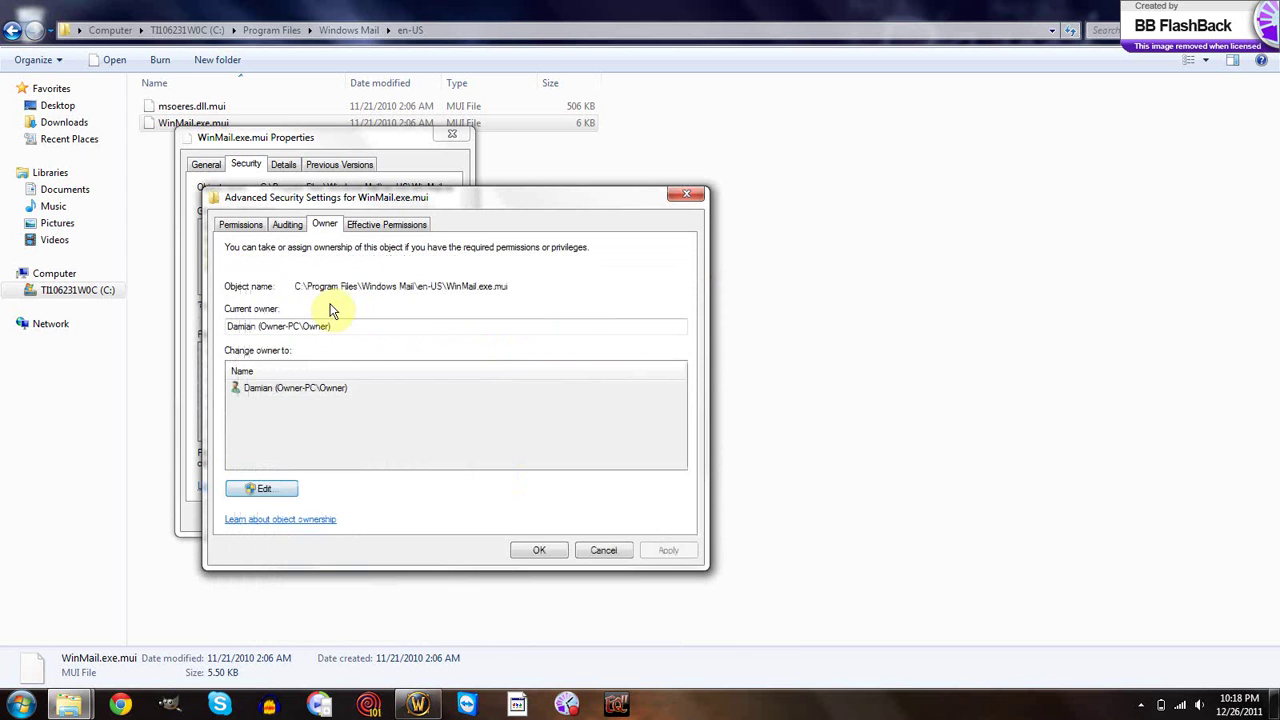
- Tick Allow Full control for the Users group on WinMail.exe.mui and apply
left_click(550, 550)
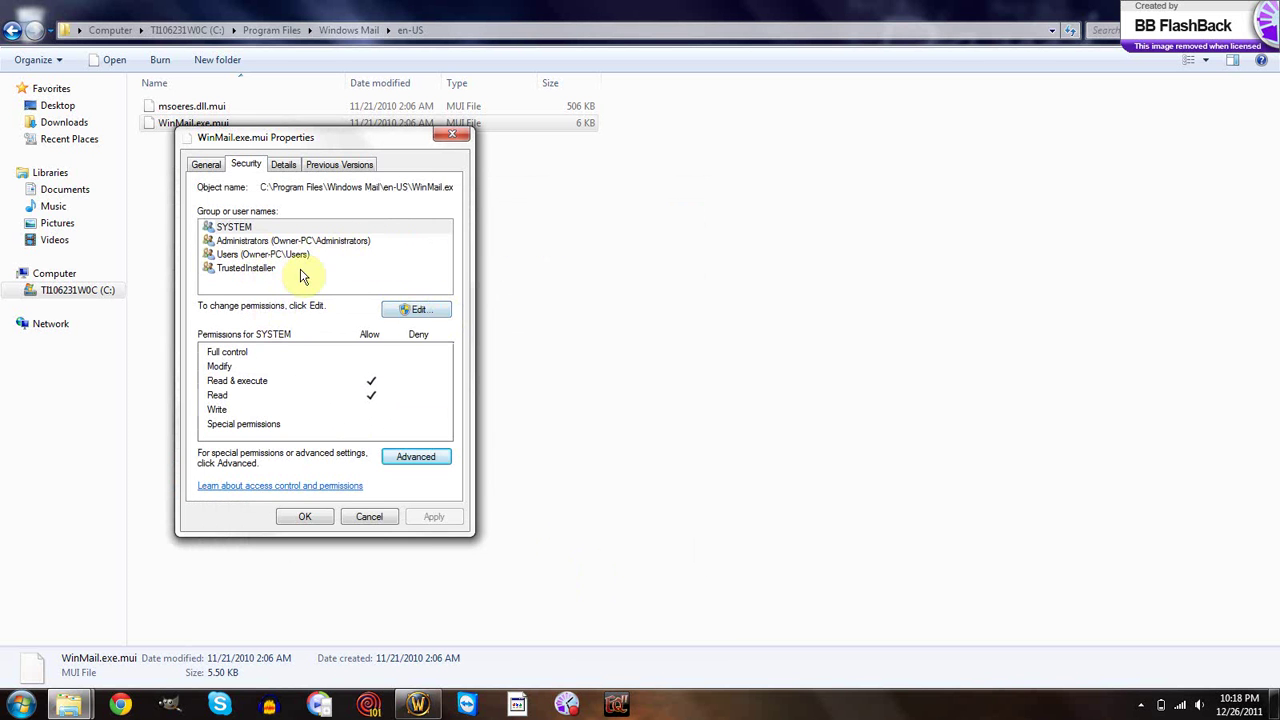
left_click(419, 312)
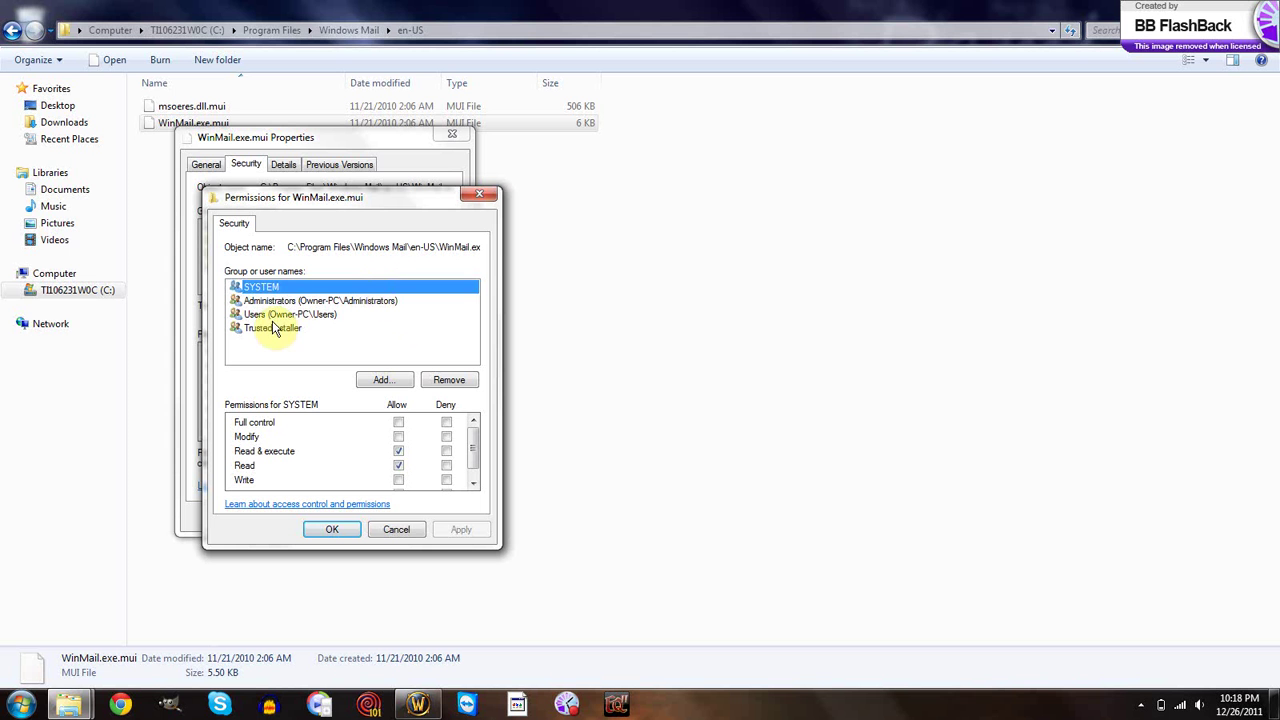
left_click(283, 316)
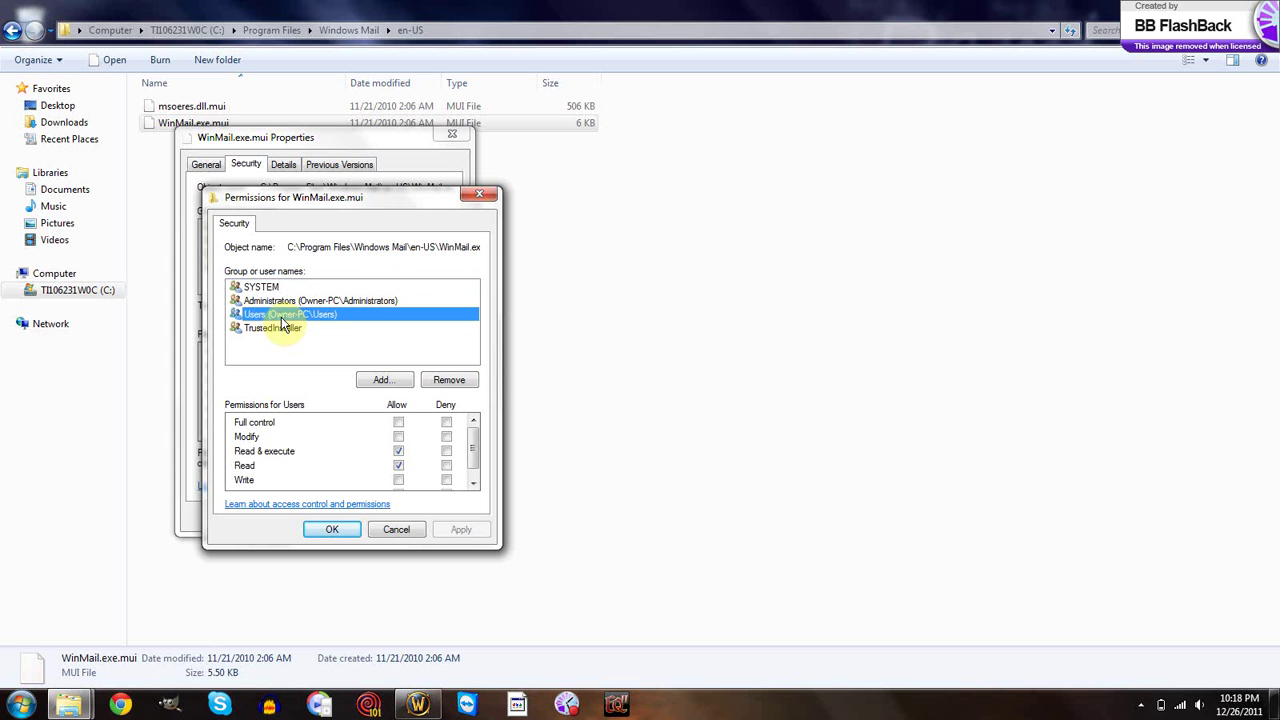
left_click(400, 423)
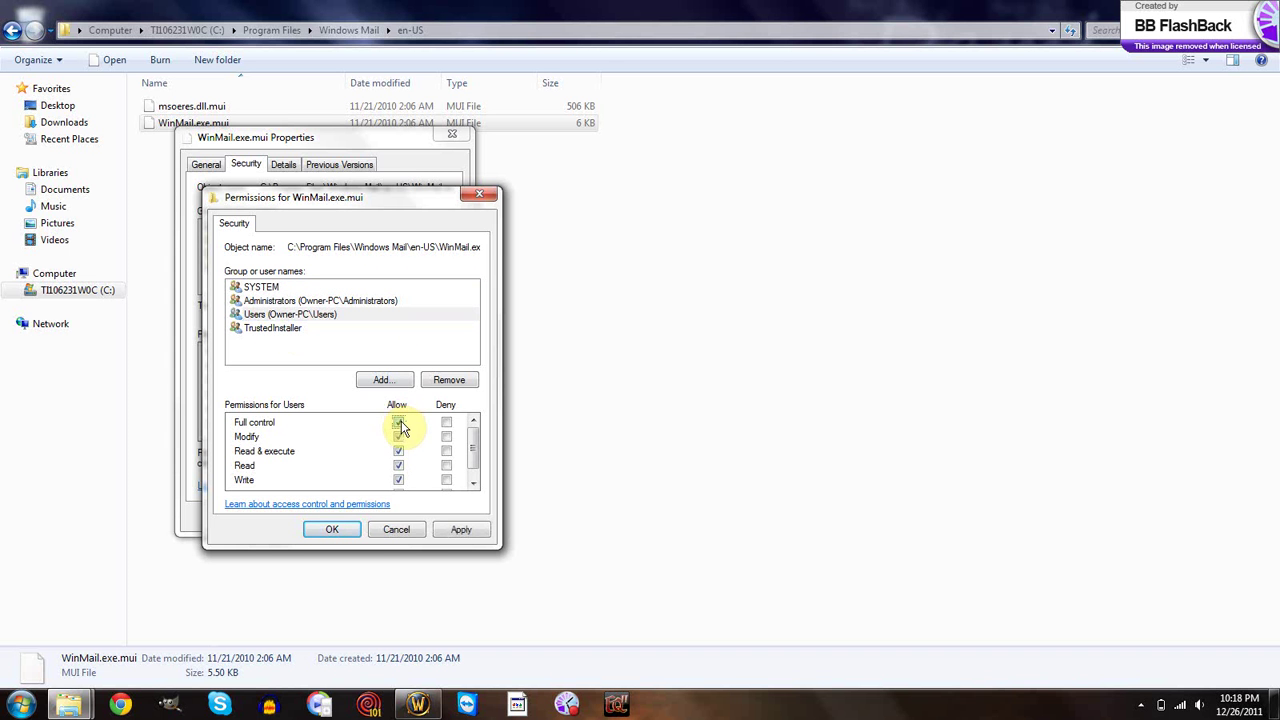
left_click(470, 530)
left_click(340, 530)
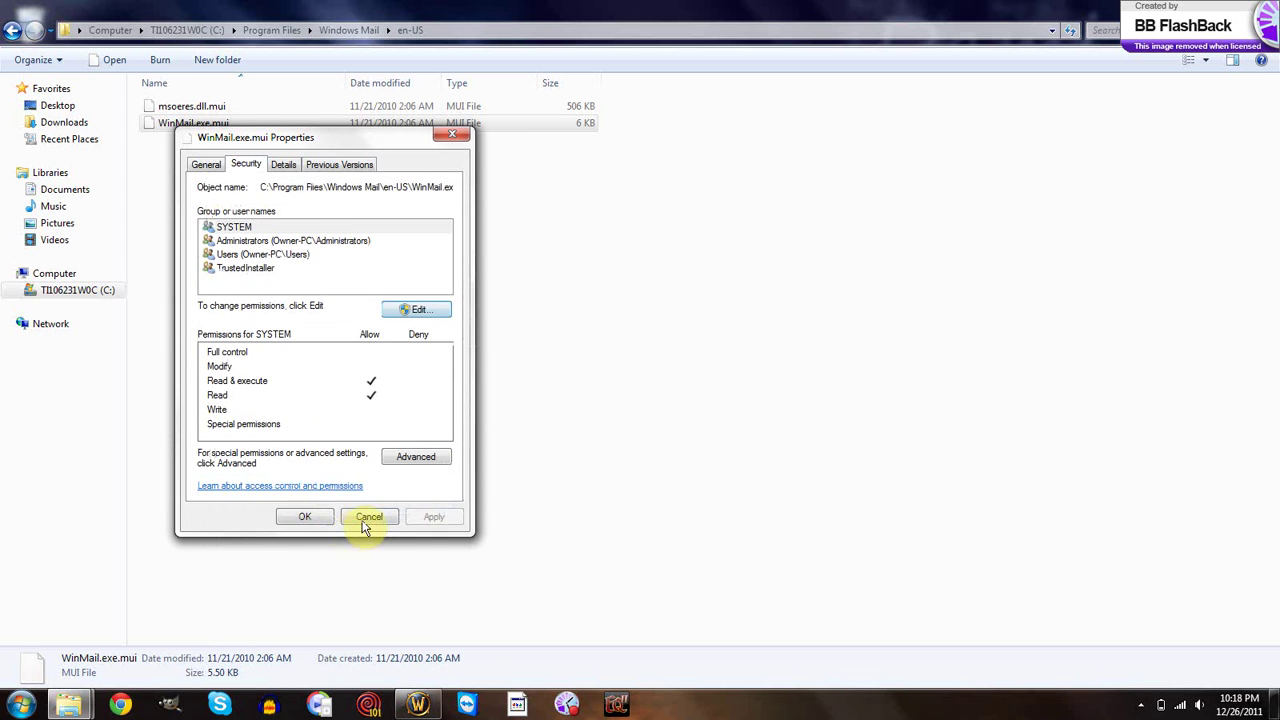
- Close Properties and delete WinMail.exe.mui
left_click(305, 517)
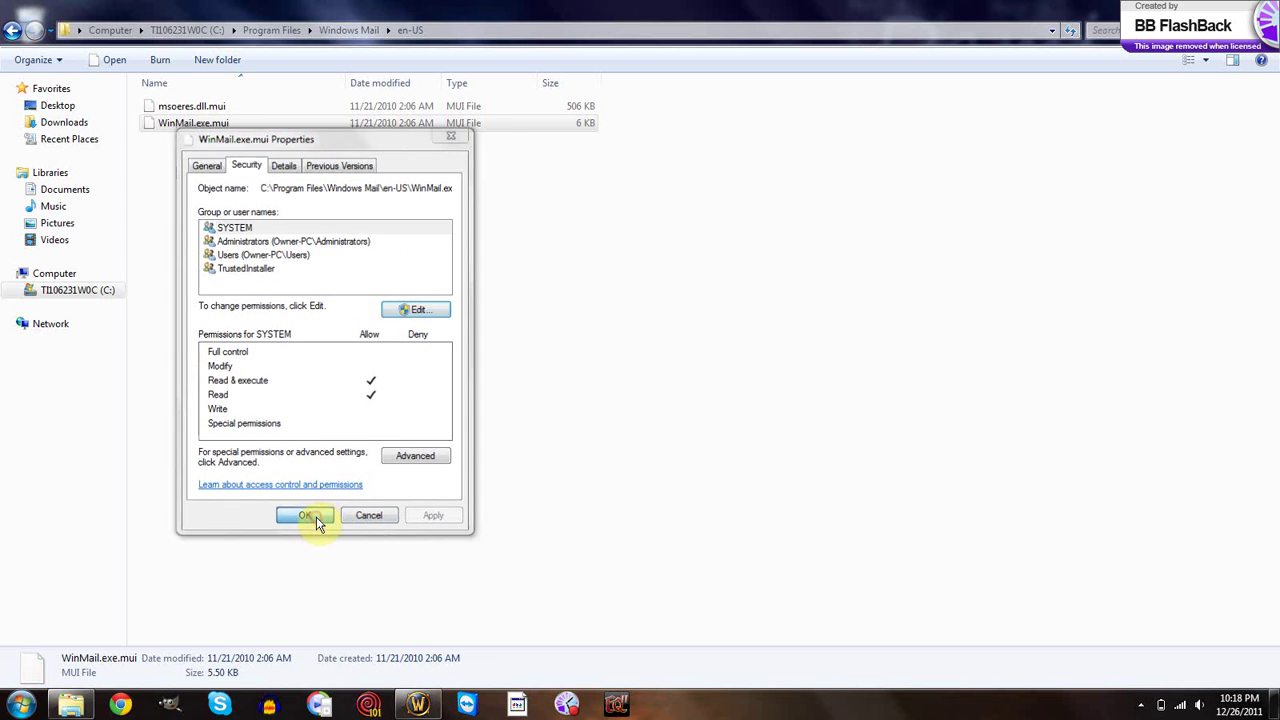
right_click(203, 124)
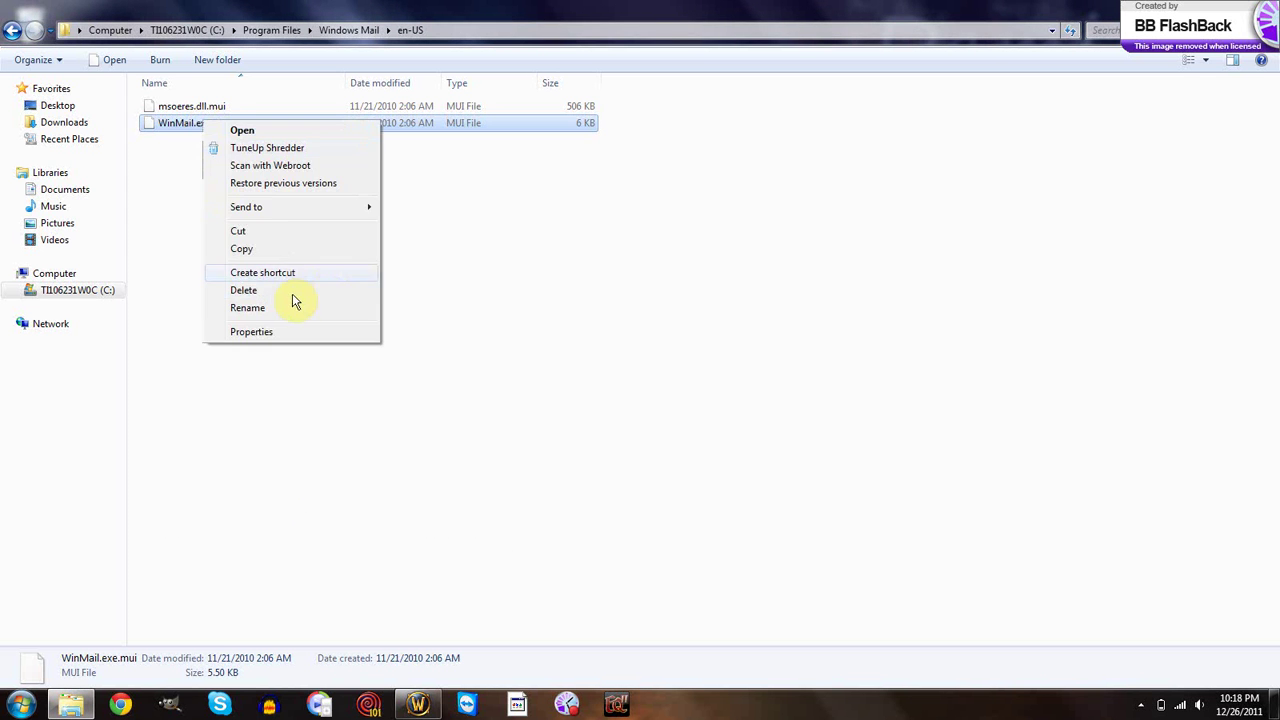
left_click(290, 290)
left_click(701, 417)
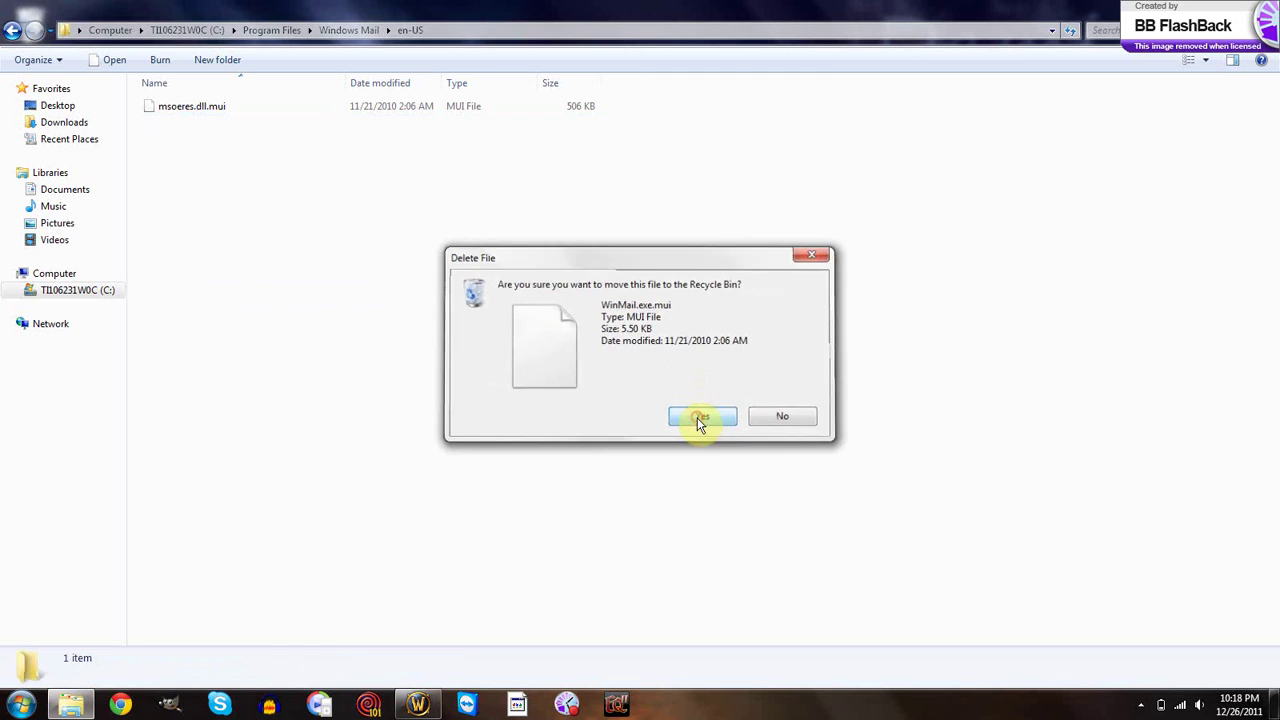
- Attempt to delete msoeres.dll.mui despite the access warning
right_click(176, 106)
left_click(259, 282)
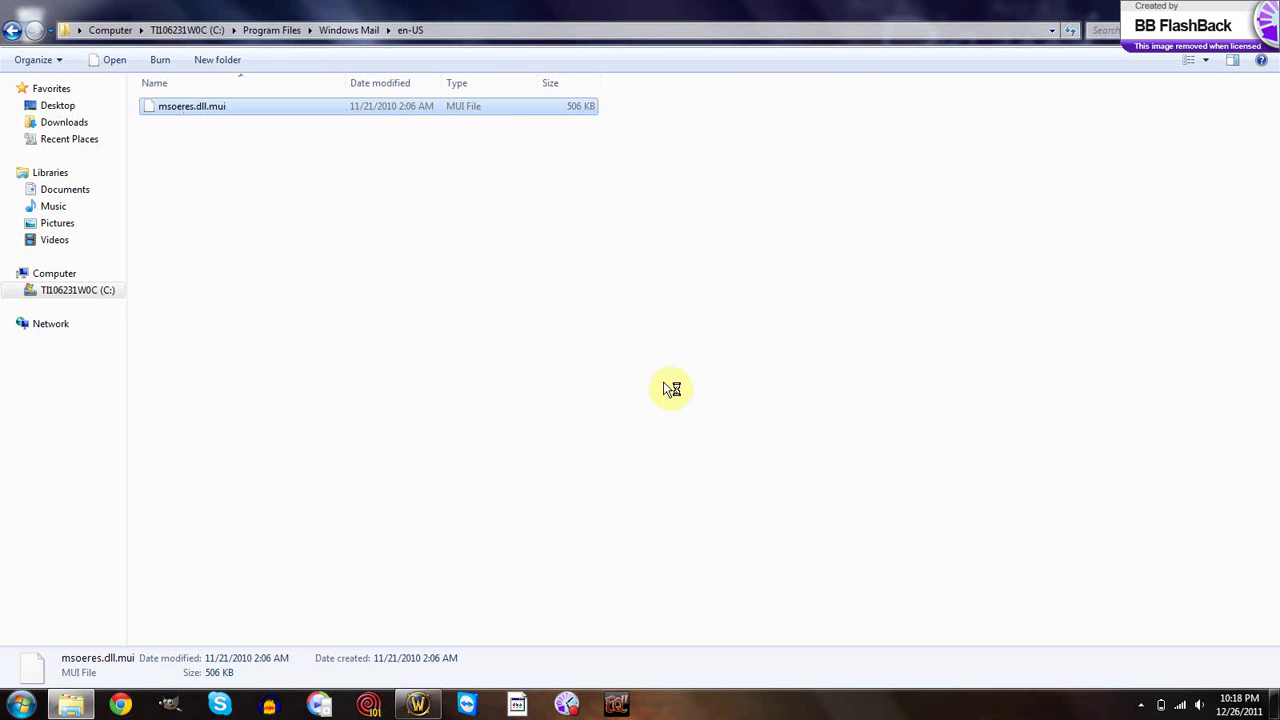
left_click(703, 428)
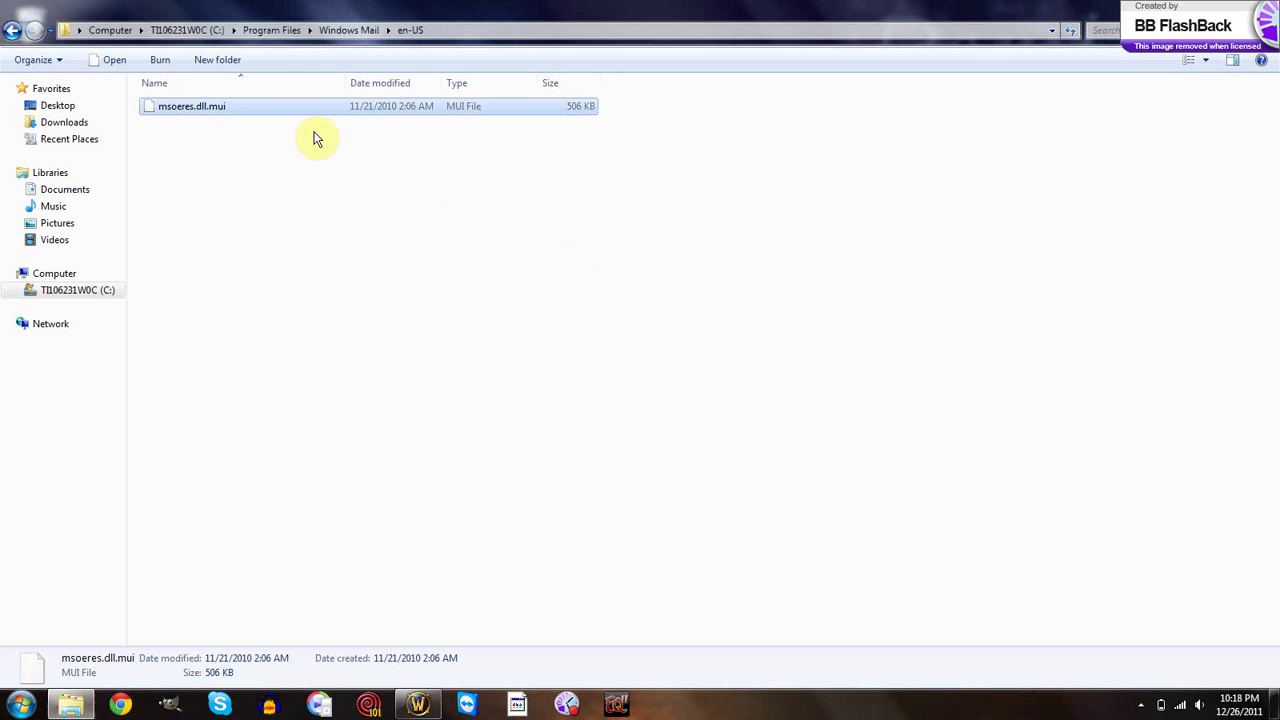
- Open the Owner tab of msoeres.dll.mui's advanced security settings
right_click(270, 112)
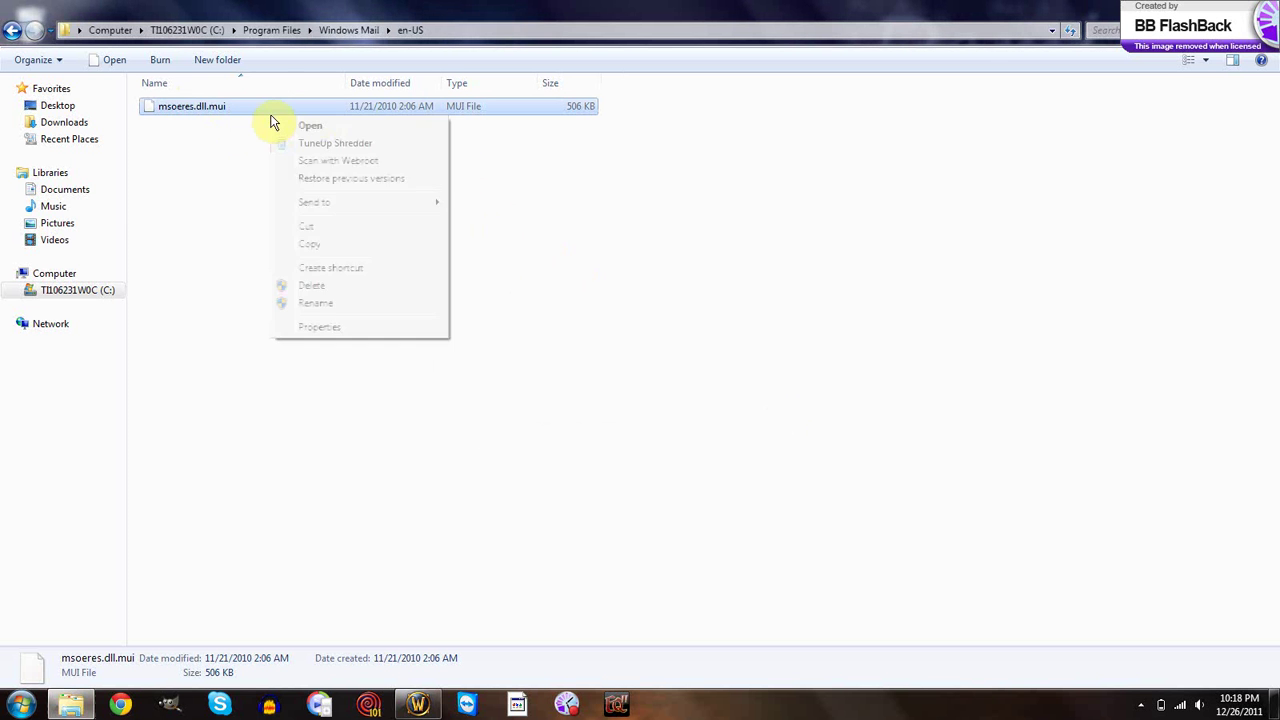
left_click(333, 328)
left_click(341, 155)
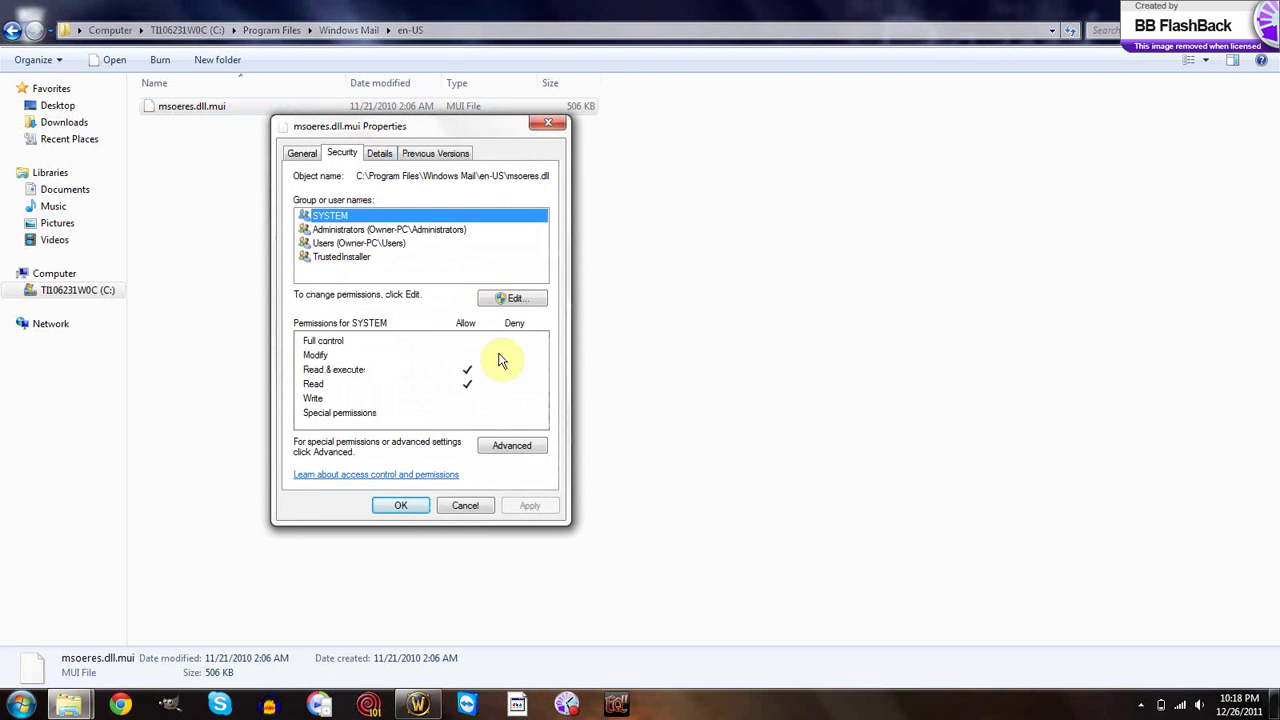
left_click(518, 447)
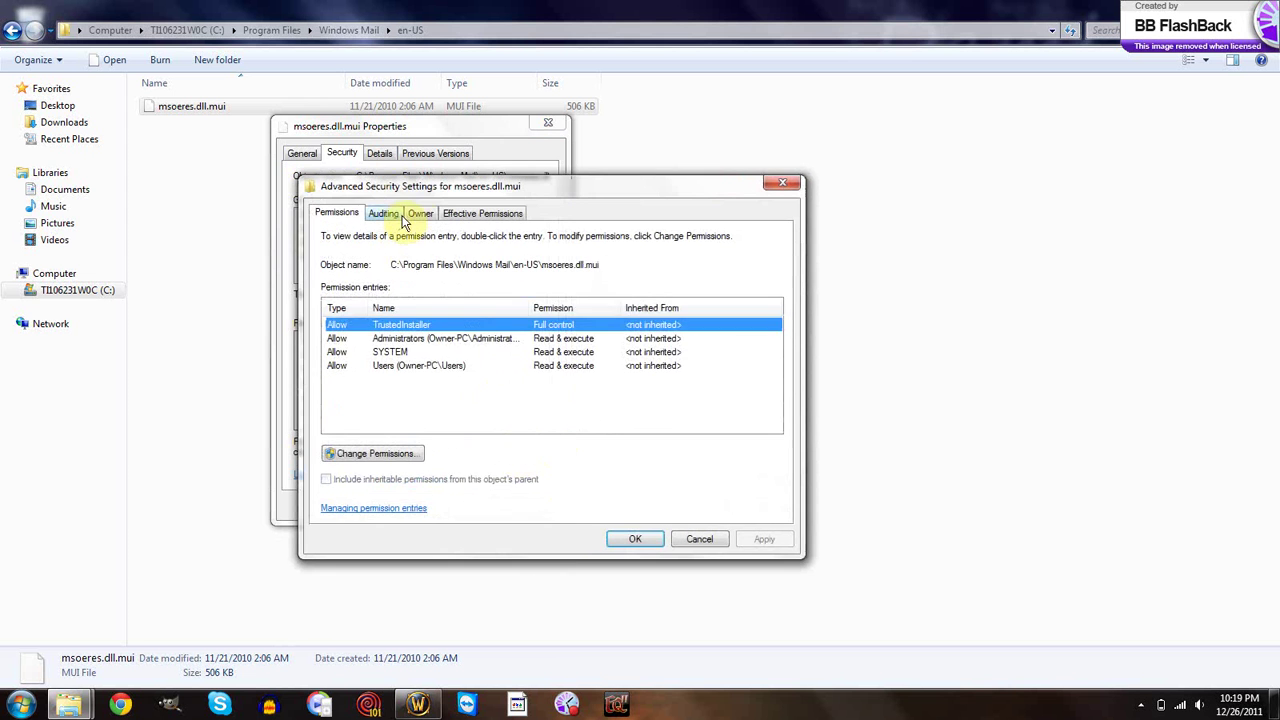
left_click(421, 214)
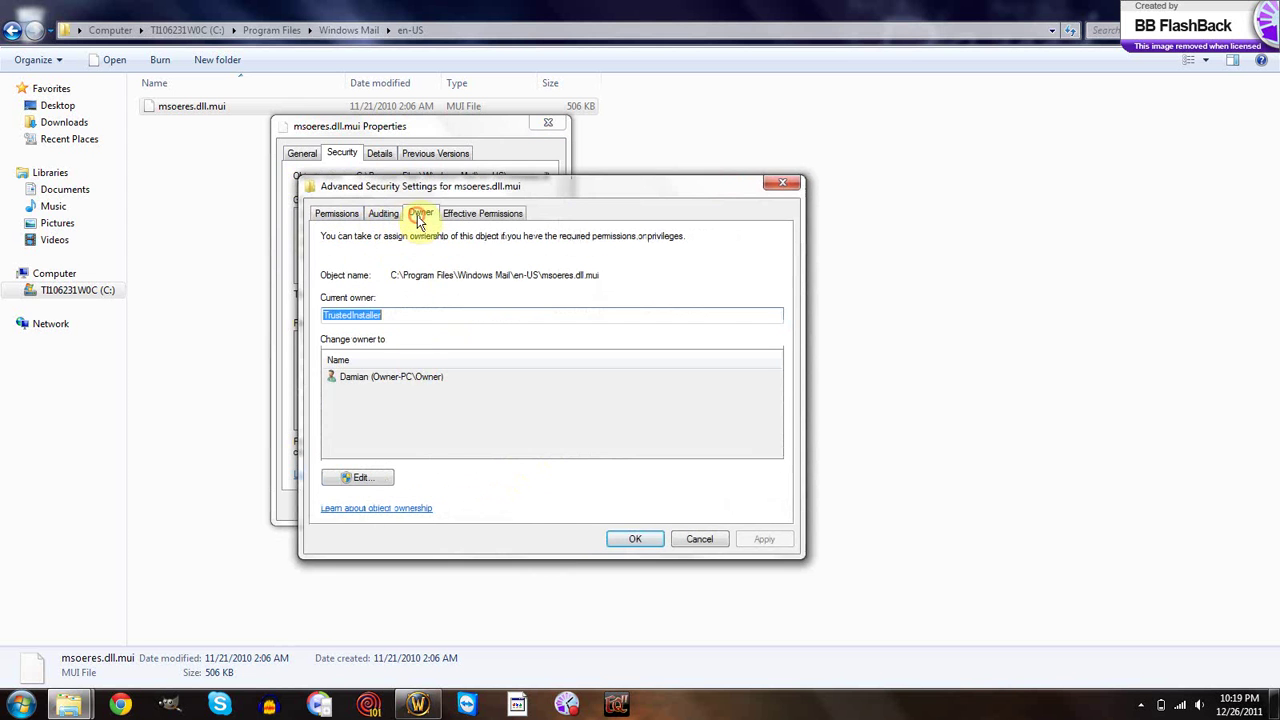
- Set your own account as owner of msoeres.dll.mui and acknowledge the notice
left_click(381, 477)
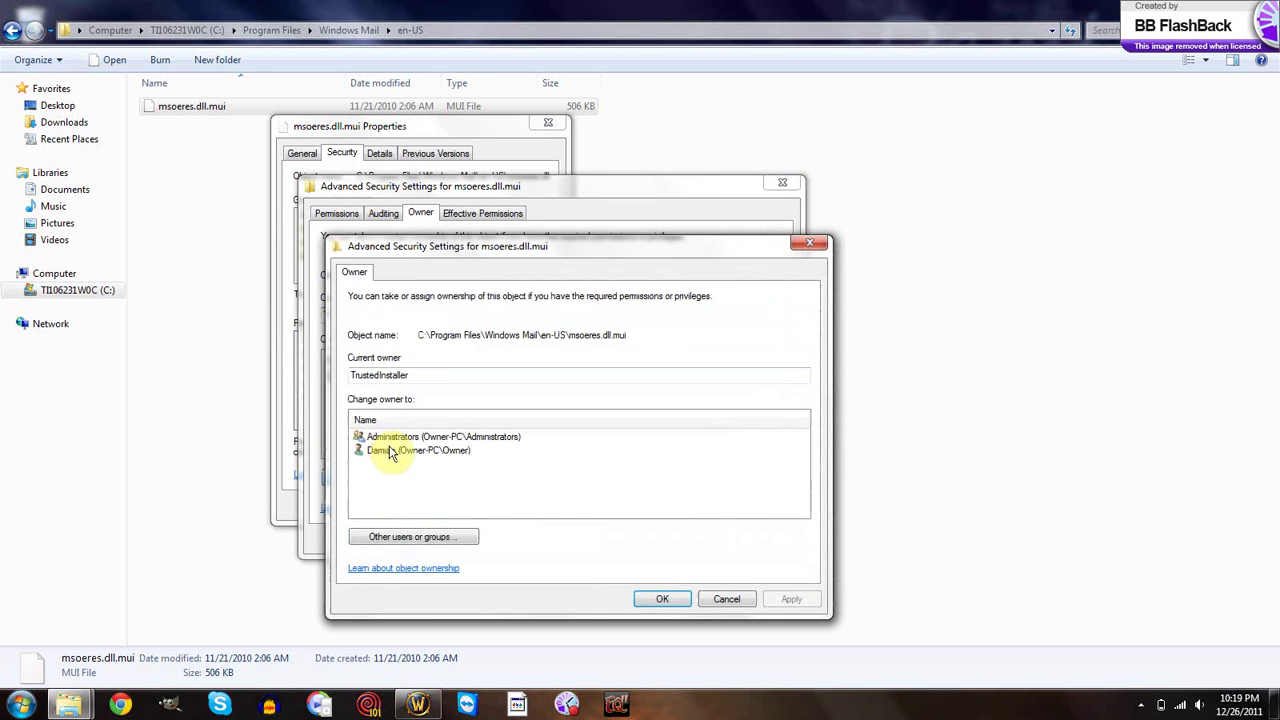
left_click(395, 450)
left_click(808, 604)
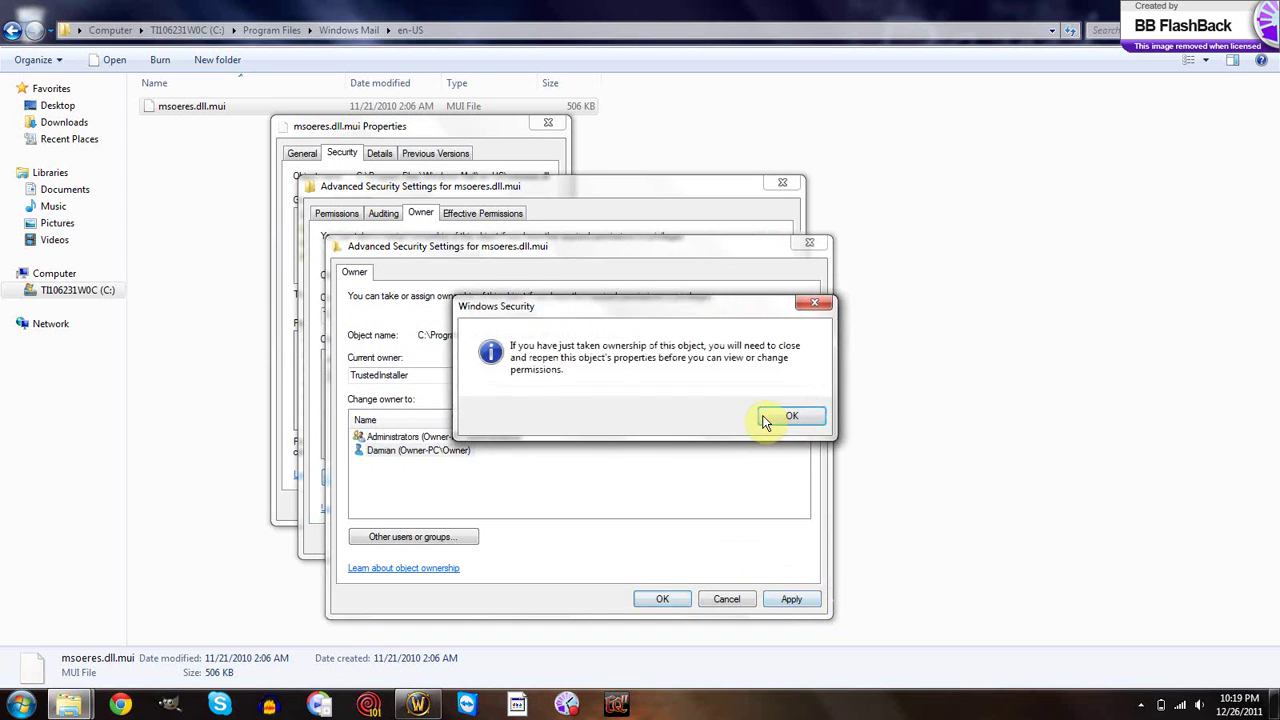
left_click(777, 414)
left_click(656, 598)
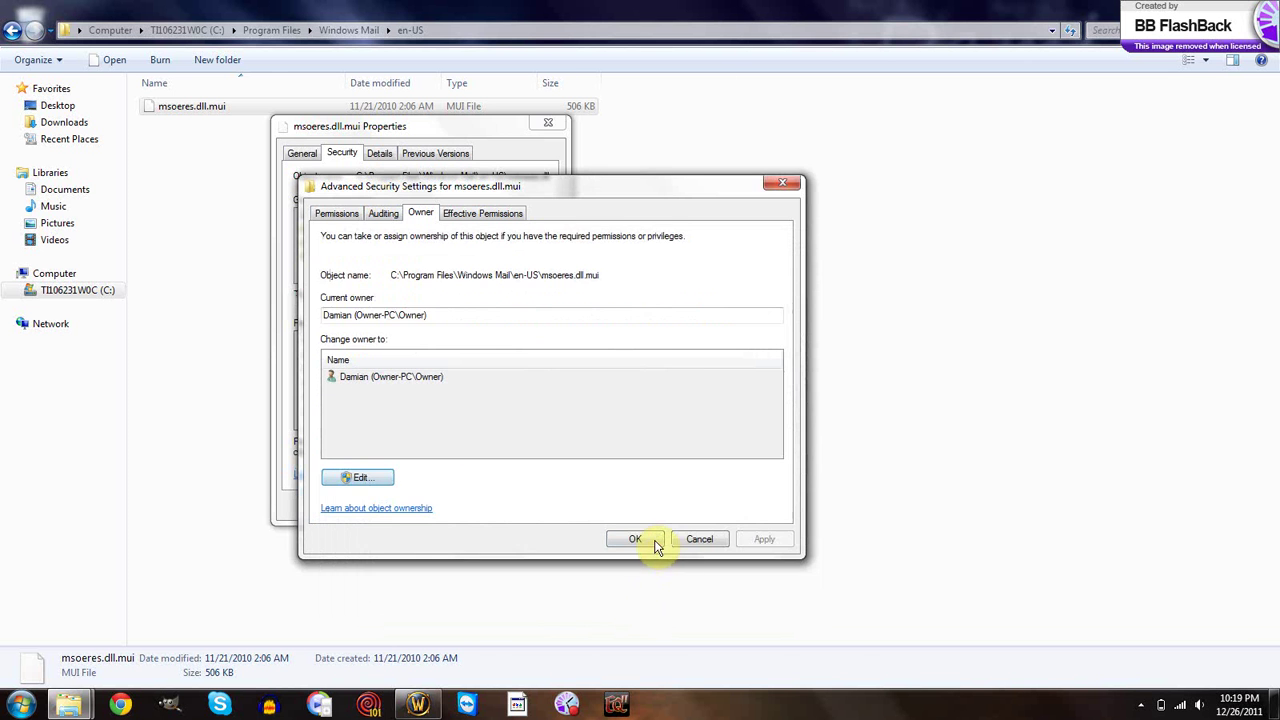
left_click(640, 540)
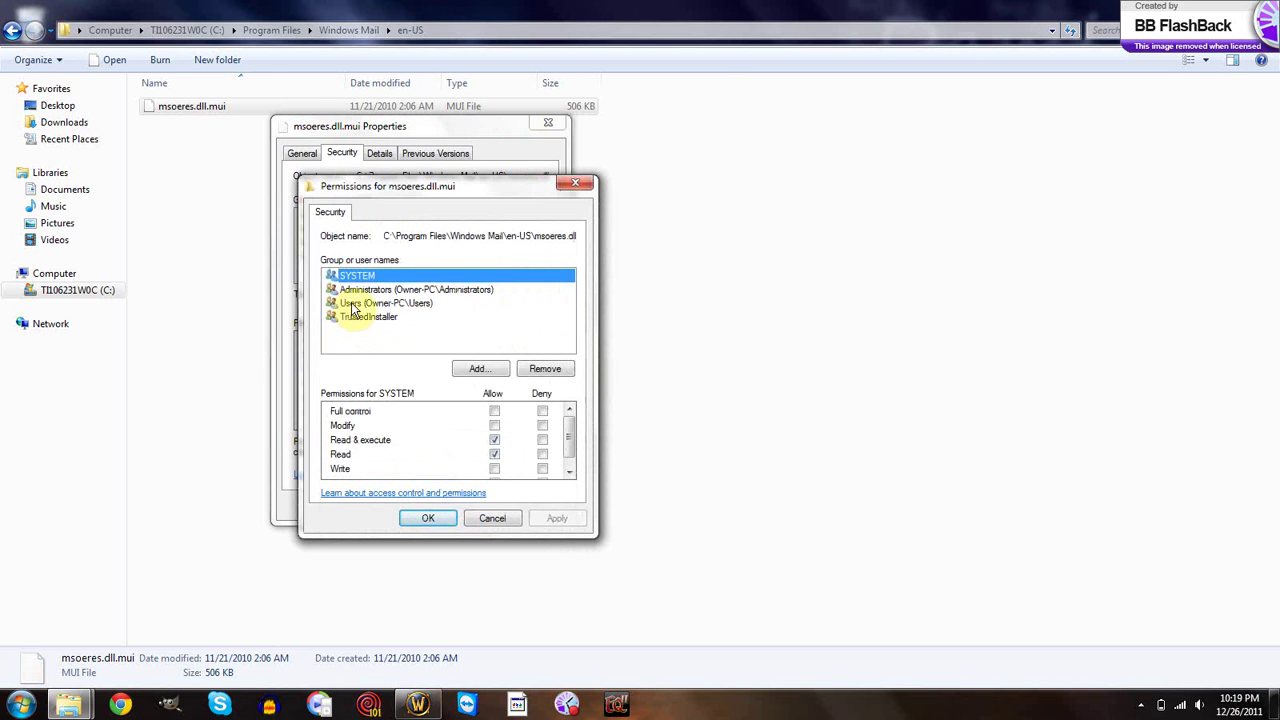
- Tick Allow Full control for Users on msoeres.dll.mui, apply, and close Properties
left_click(360, 303)
left_click(495, 412)
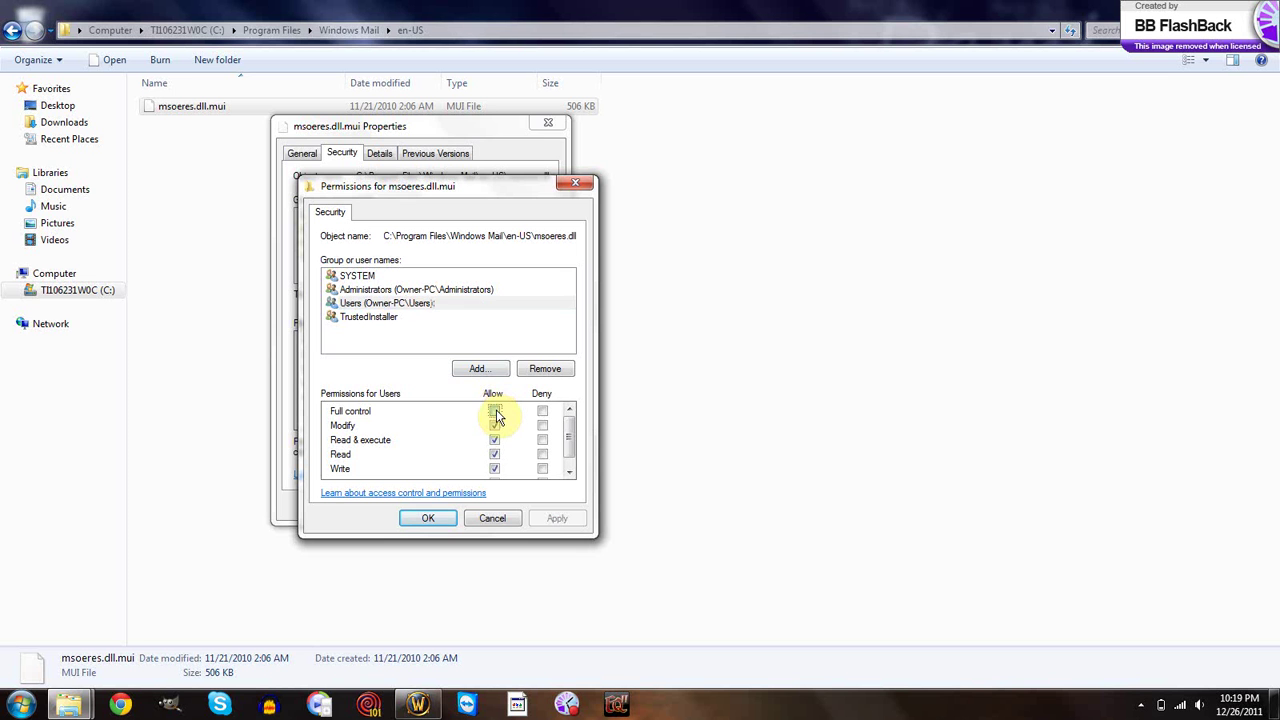
left_click(558, 518)
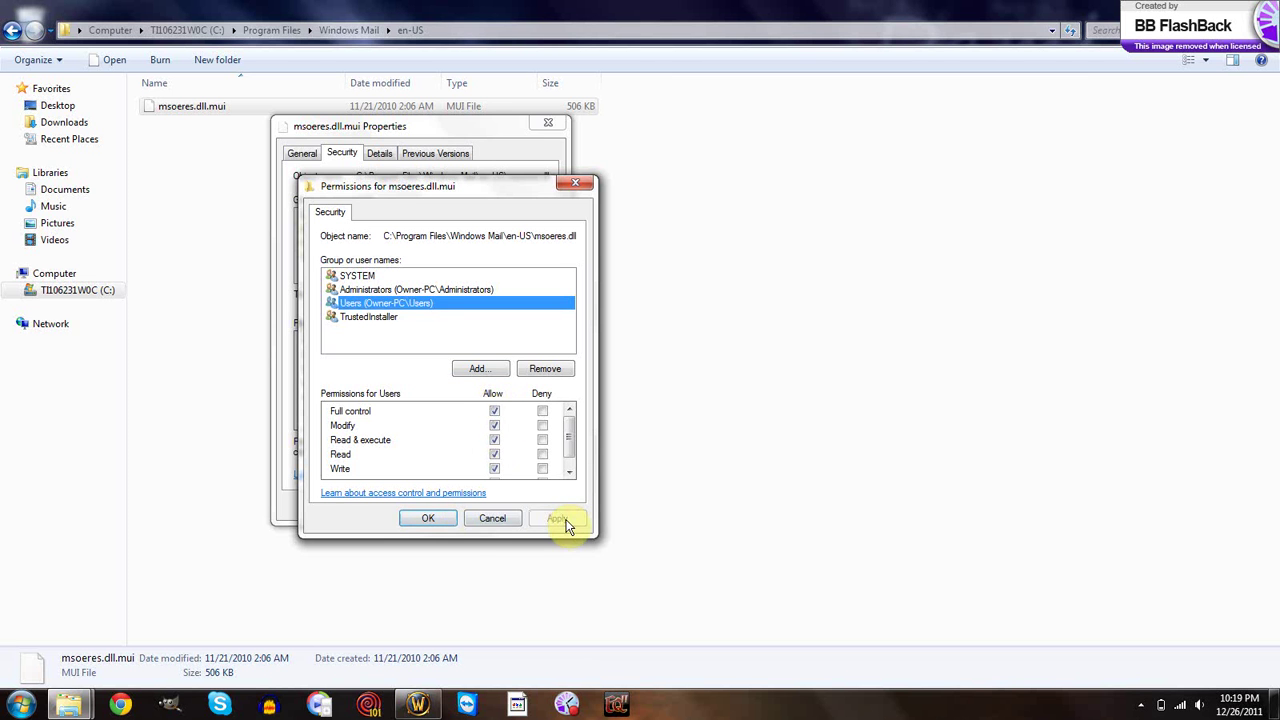
left_click(430, 521)
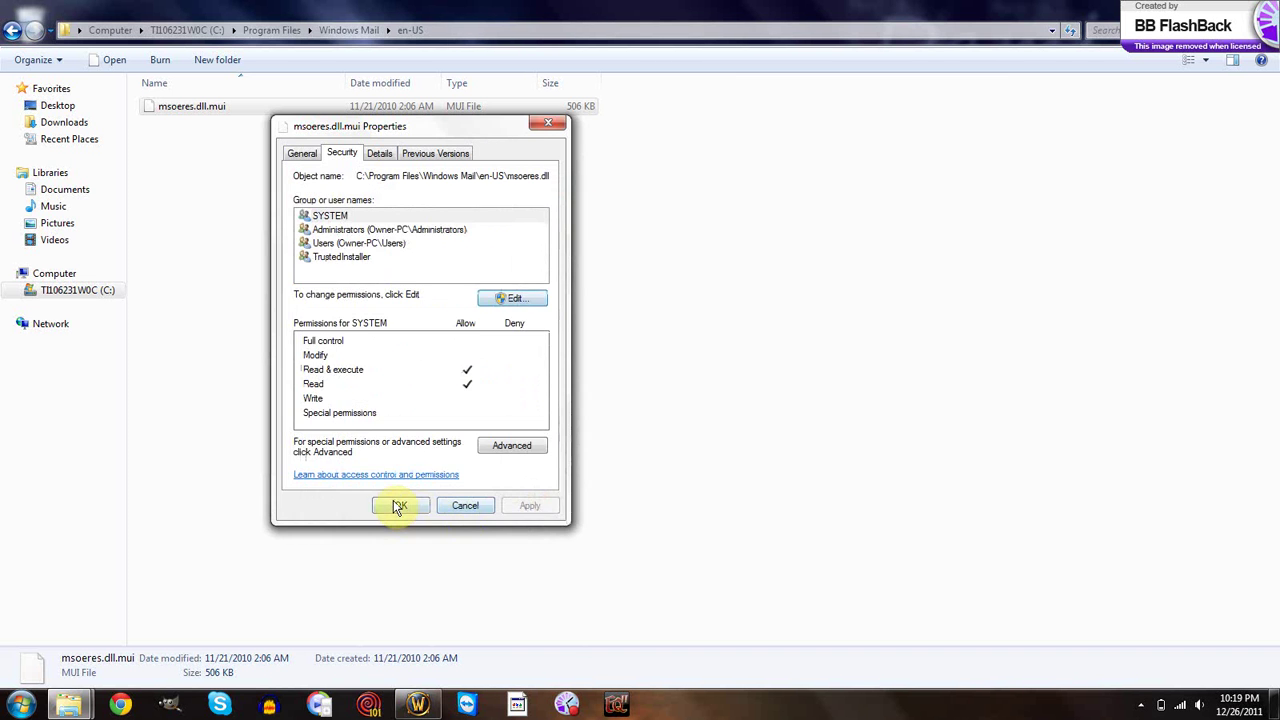
left_click(393, 502)
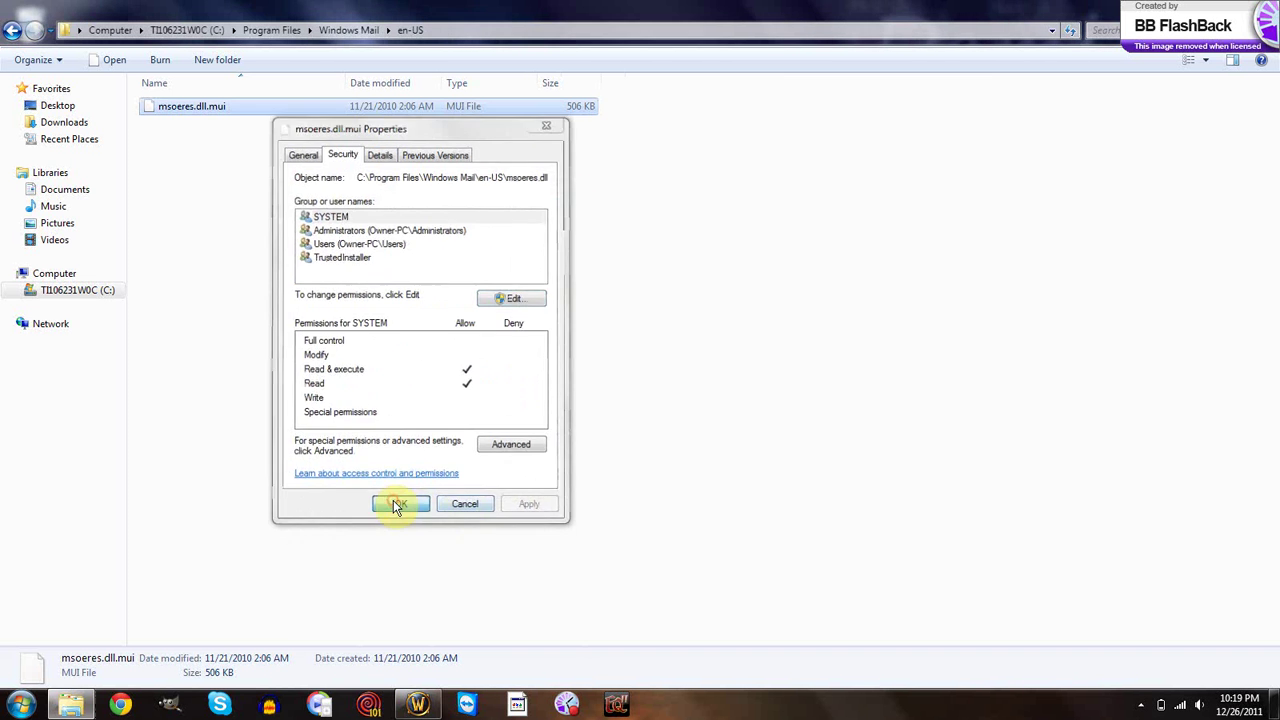
- Delete msoeres.dll.mui, then the emptied en-US folder
right_click(207, 117)
left_click(314, 278)
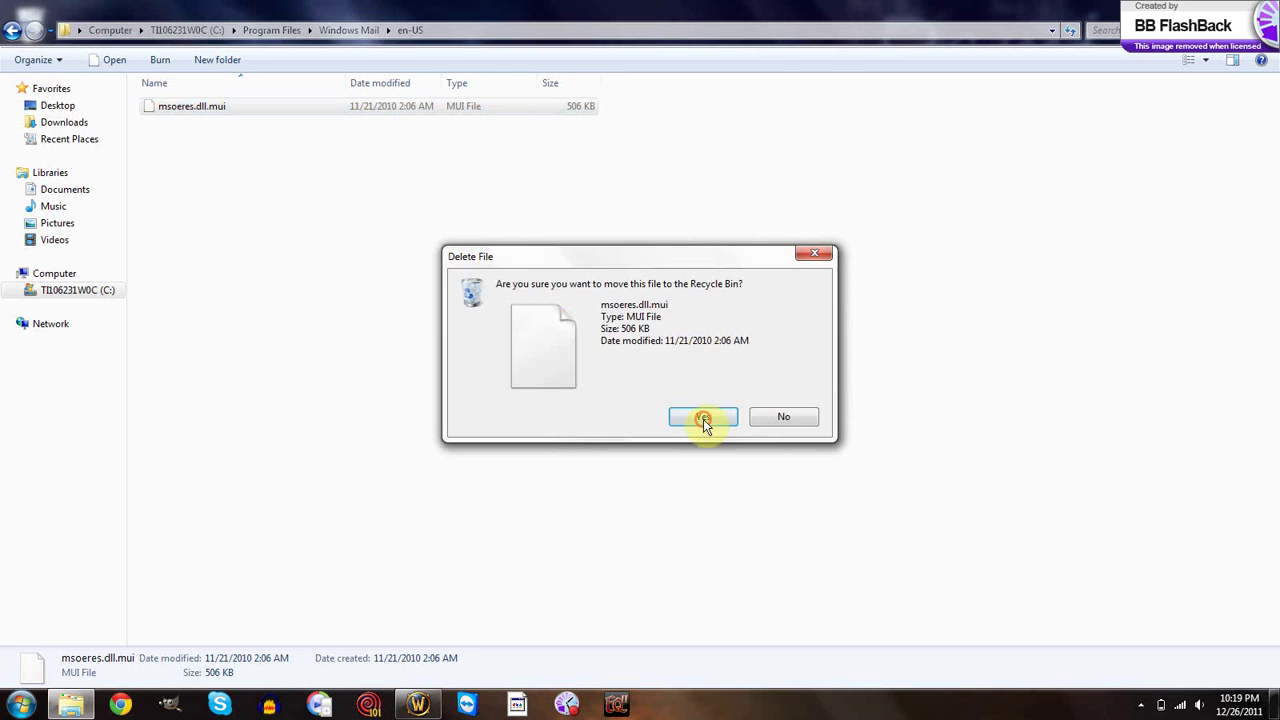
left_click(703, 418)
left_click(13, 30)
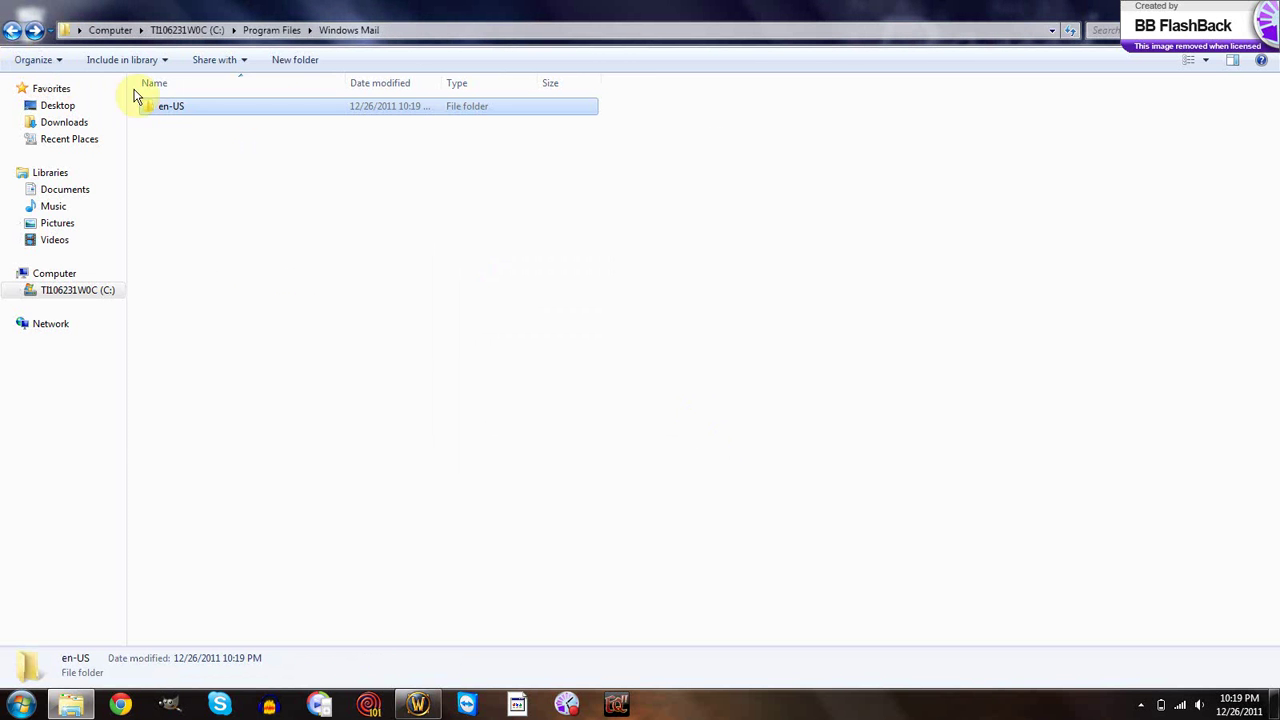
right_click(172, 110)
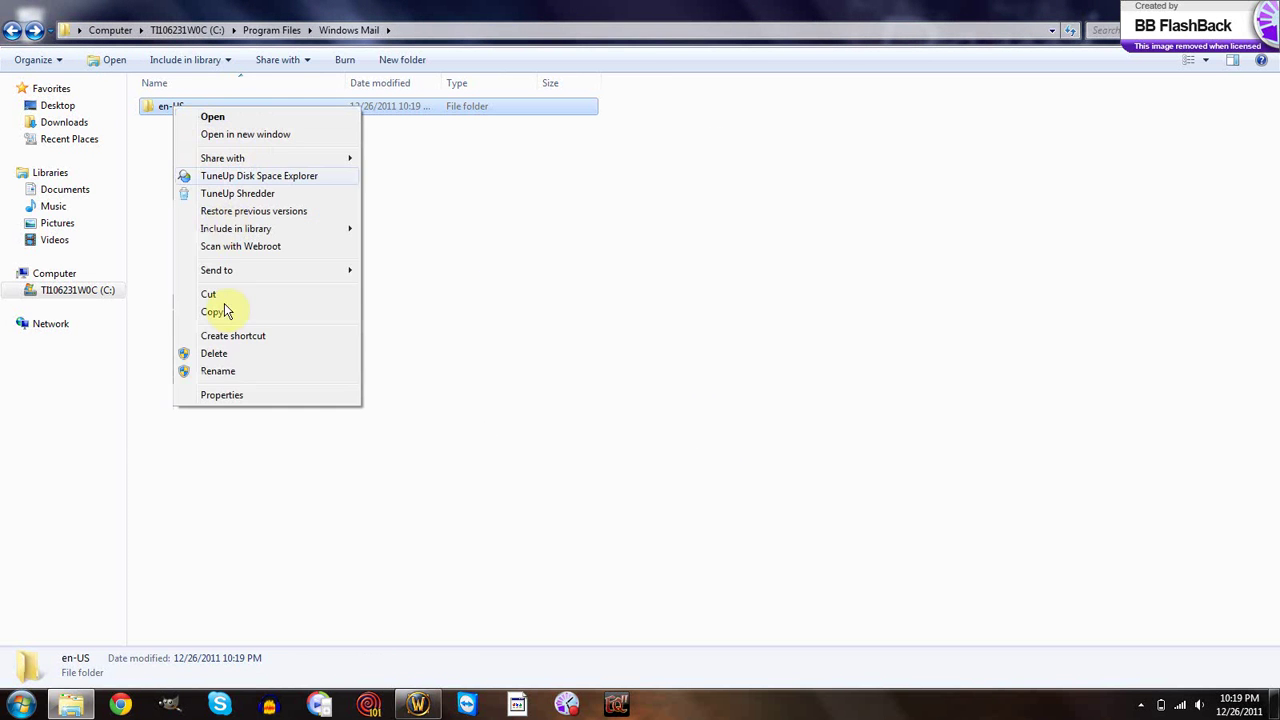
left_click(240, 352)
- Delete the Windows Mail folder from Program Files
left_click(13, 30)
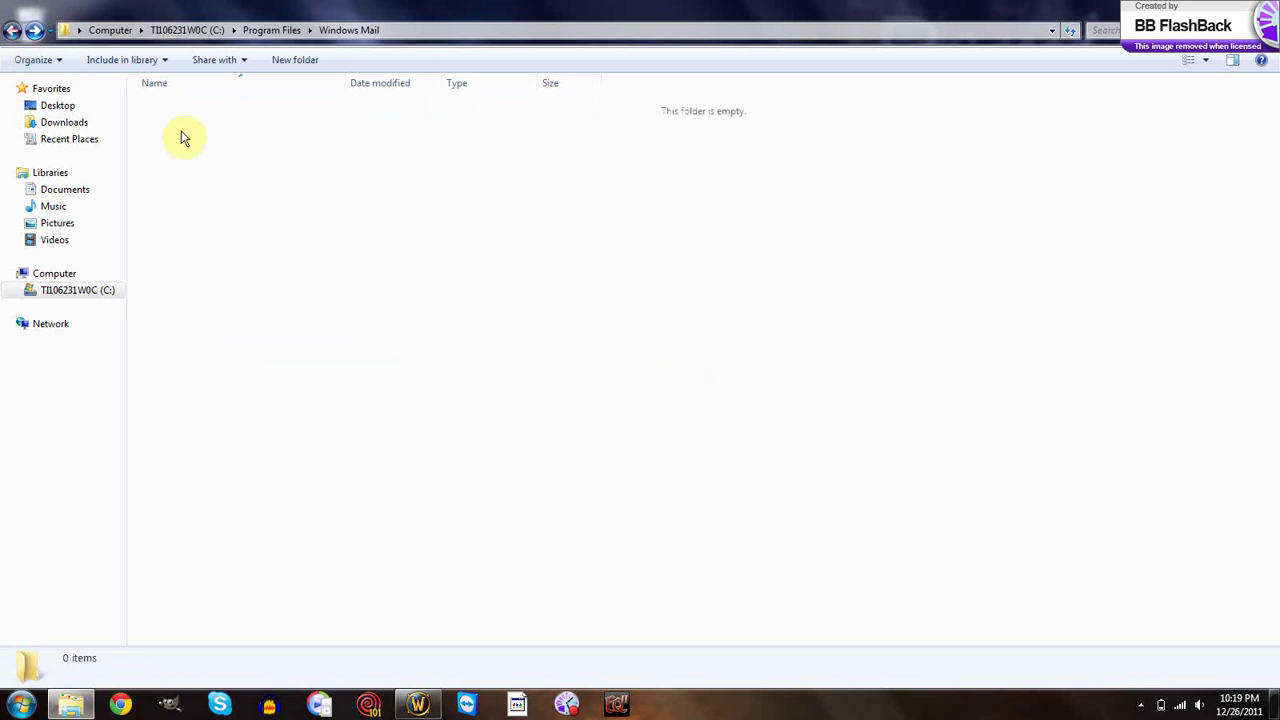
right_click(211, 325)
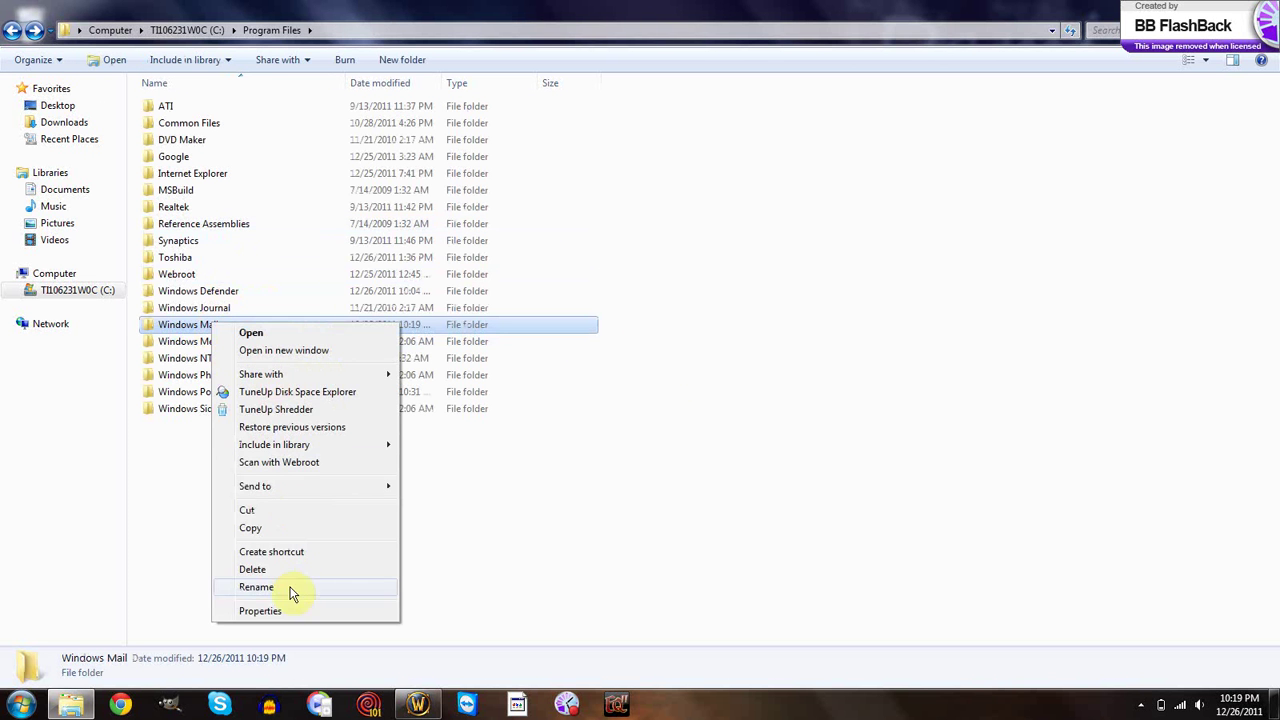
left_click(296, 568)
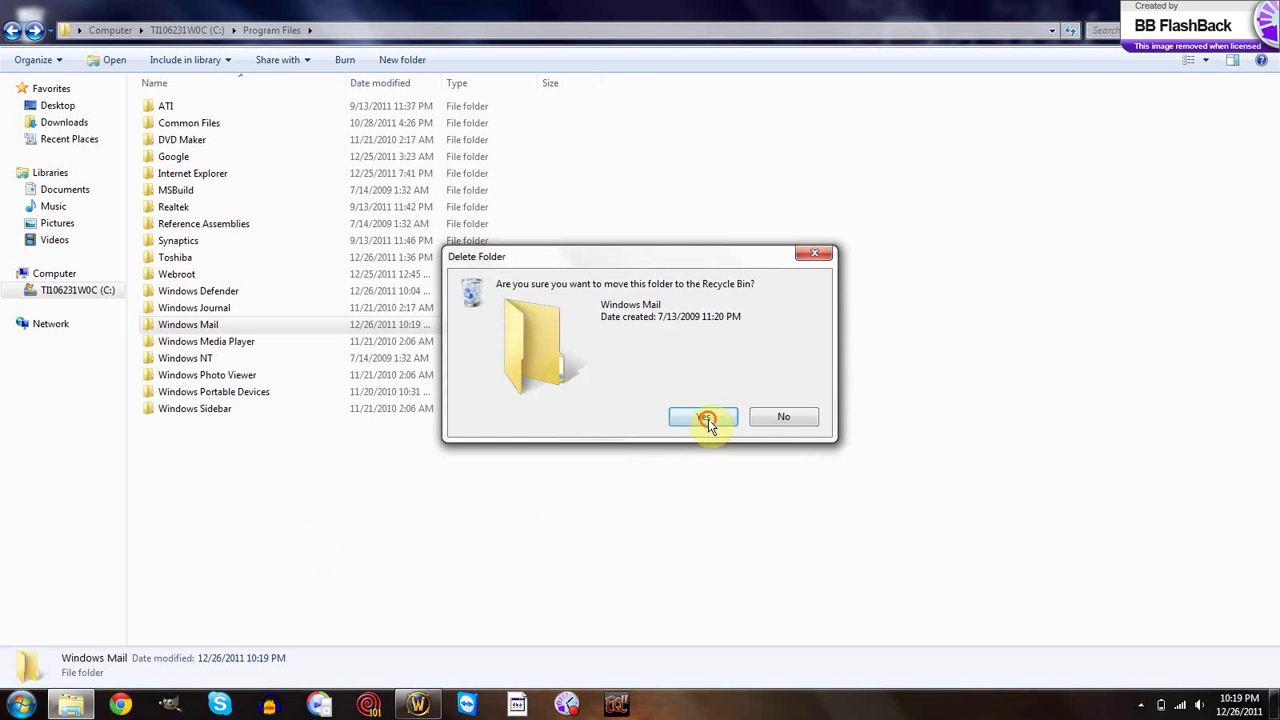
left_click(708, 418)
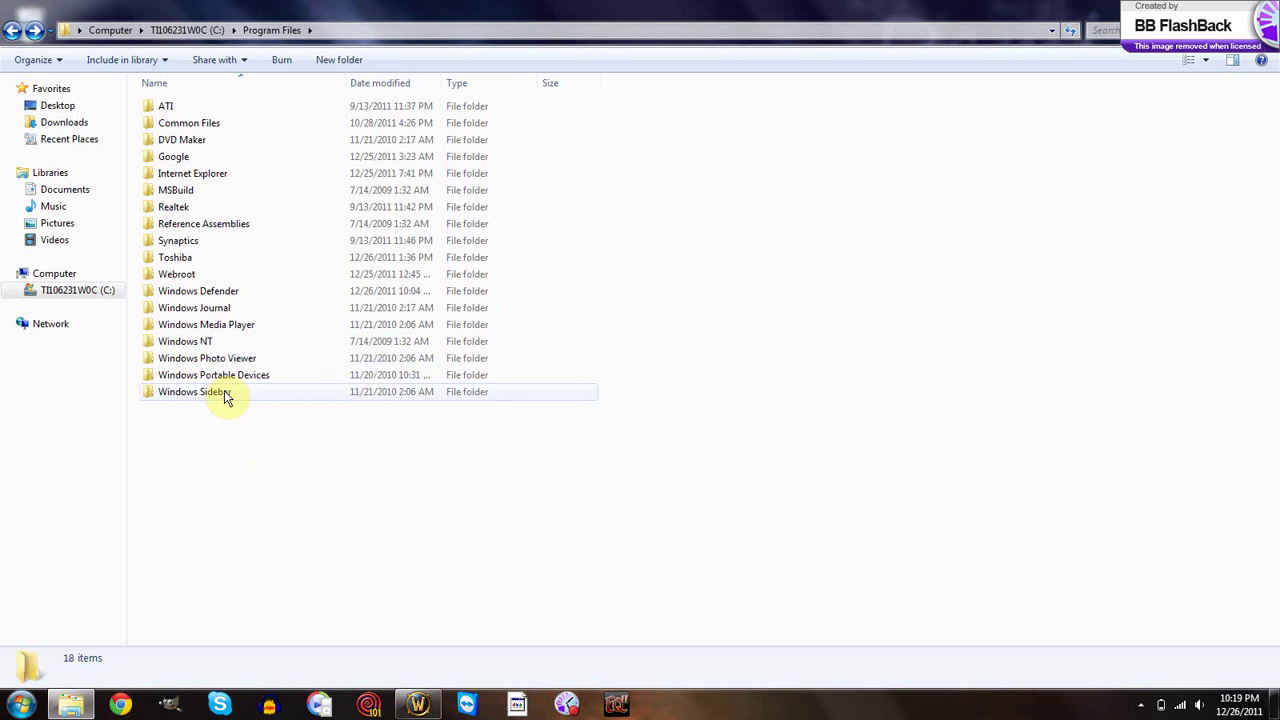
- Inspect the Windows Sidebar folder in Program Files, then go back out of it
left_click(224, 396)
right_click(224, 404)
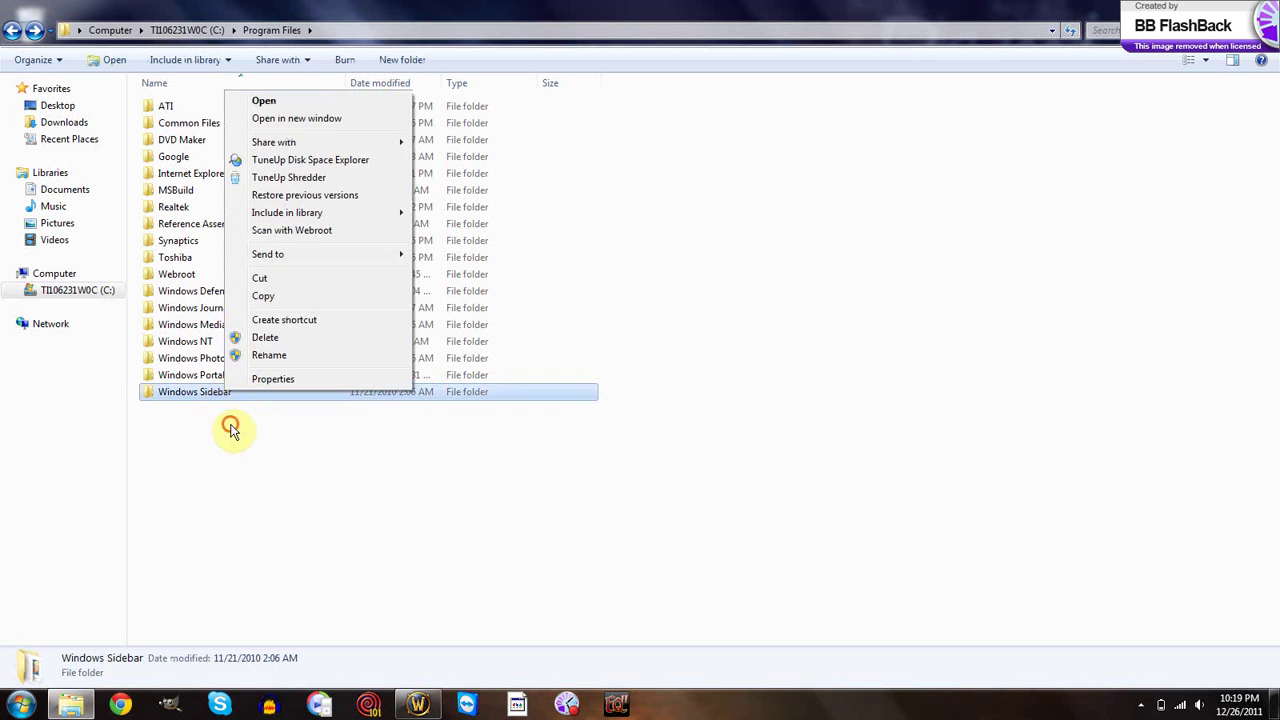
left_click(230, 430)
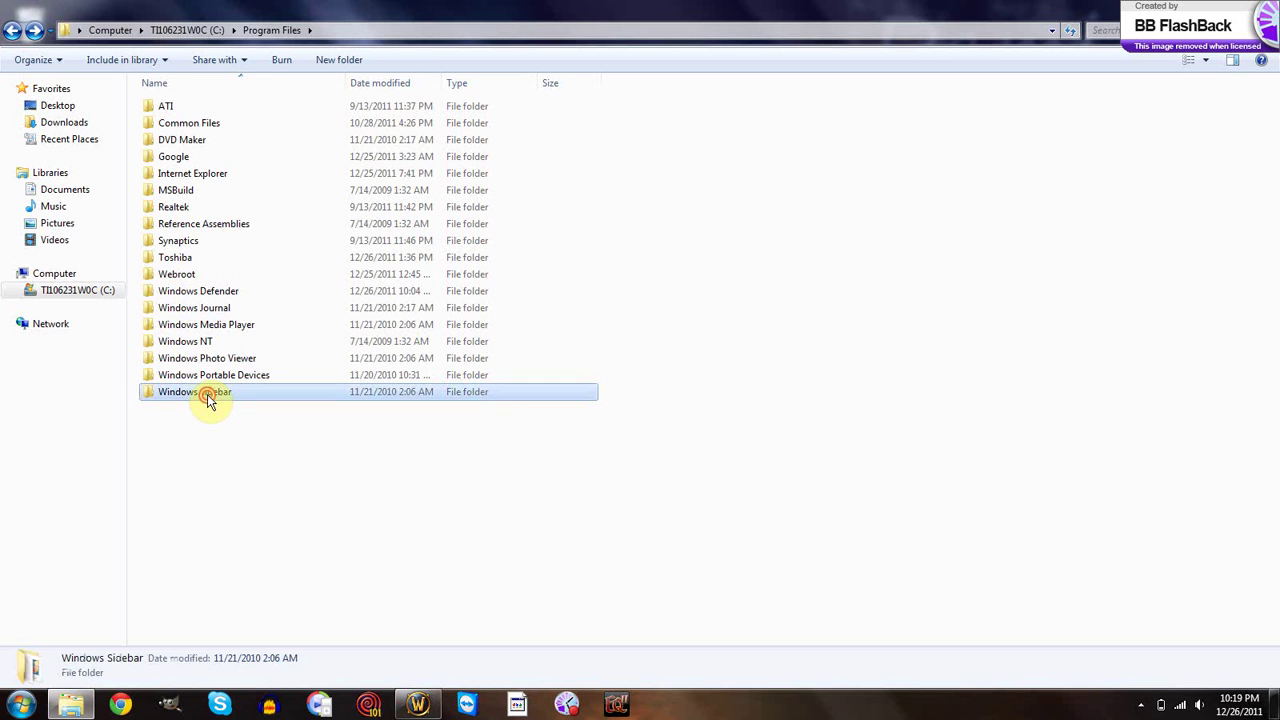
double_click(210, 399)
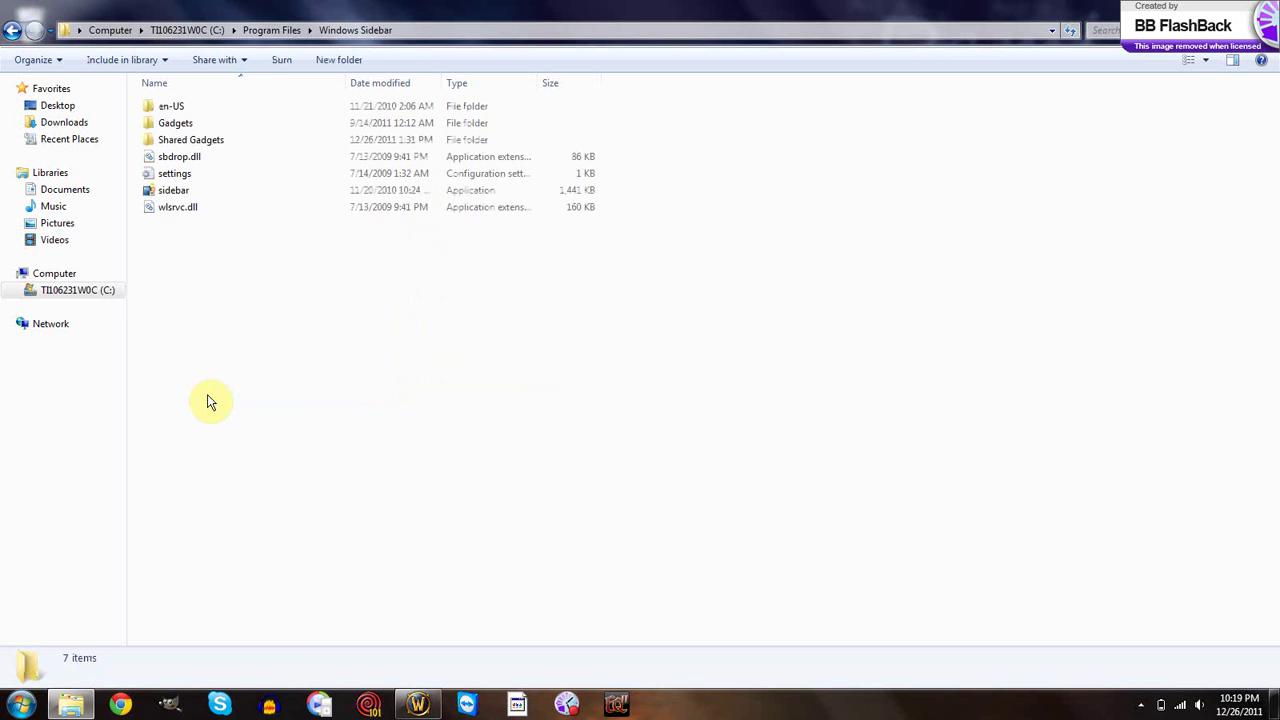
left_click(10, 33)
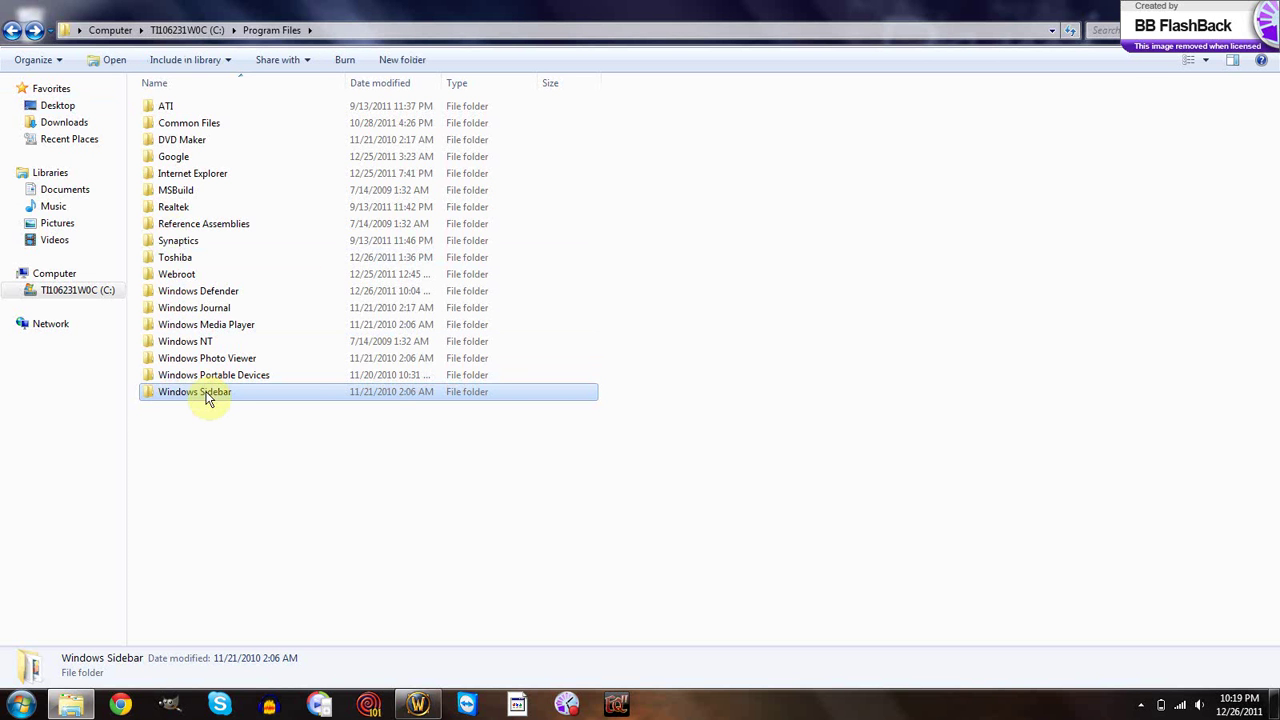
- Browse into Windows Sidebar's en-US subfolder, then navigate back to the C: drive root
double_click(205, 393)
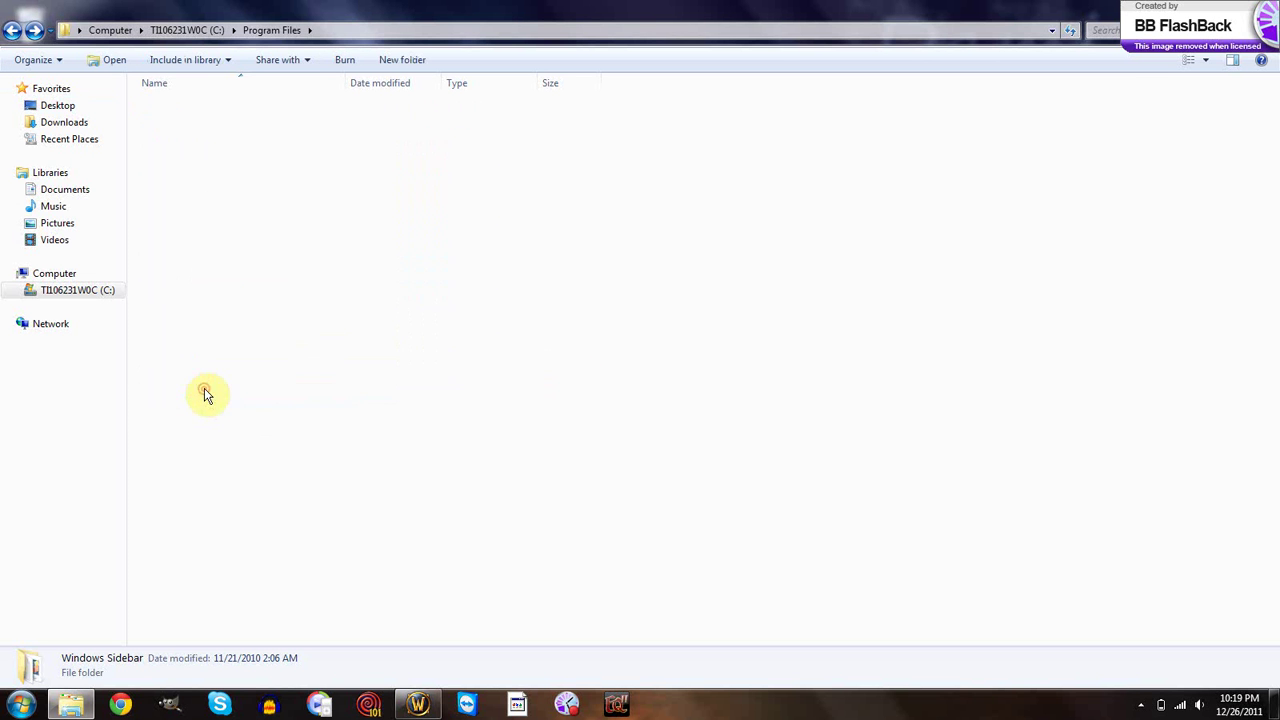
left_click(233, 260)
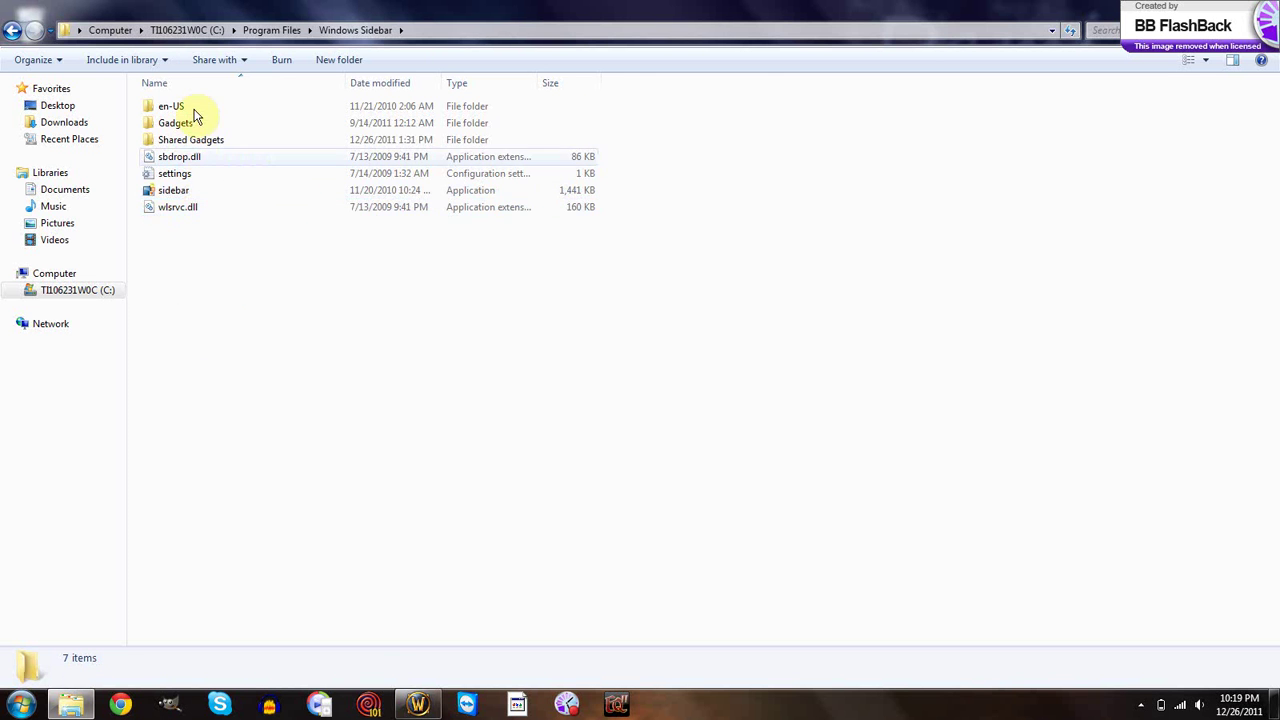
double_click(194, 108)
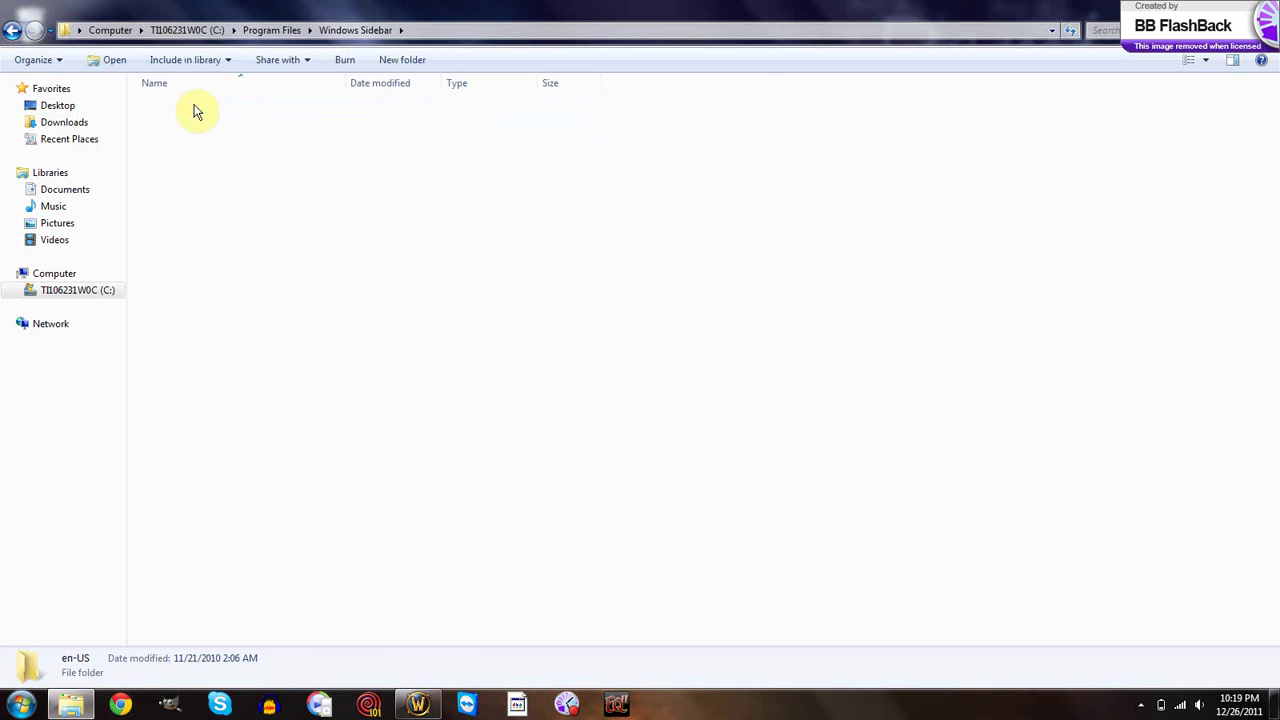
left_click(13, 33)
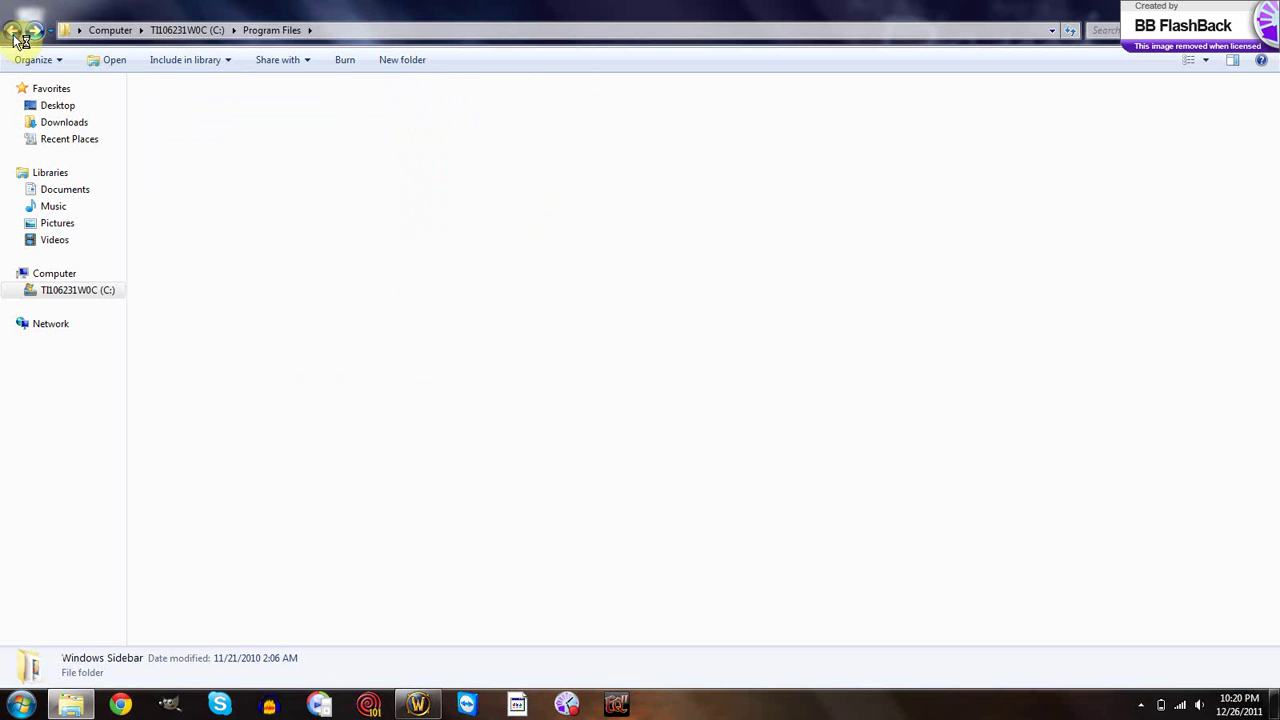
left_click(13, 33)
left_click(257, 434)
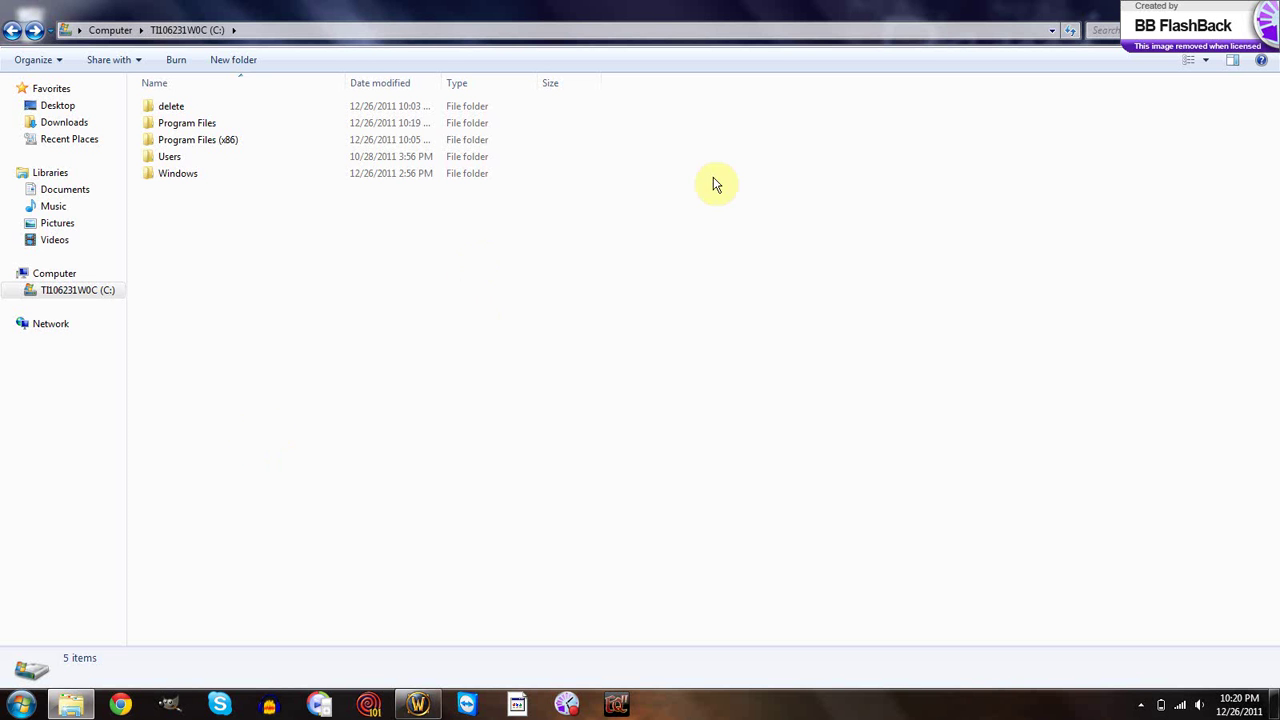
- Close the Explorer window at the C: drive root with Alt+F4, leaving the desktop visible
key("alt+F4")
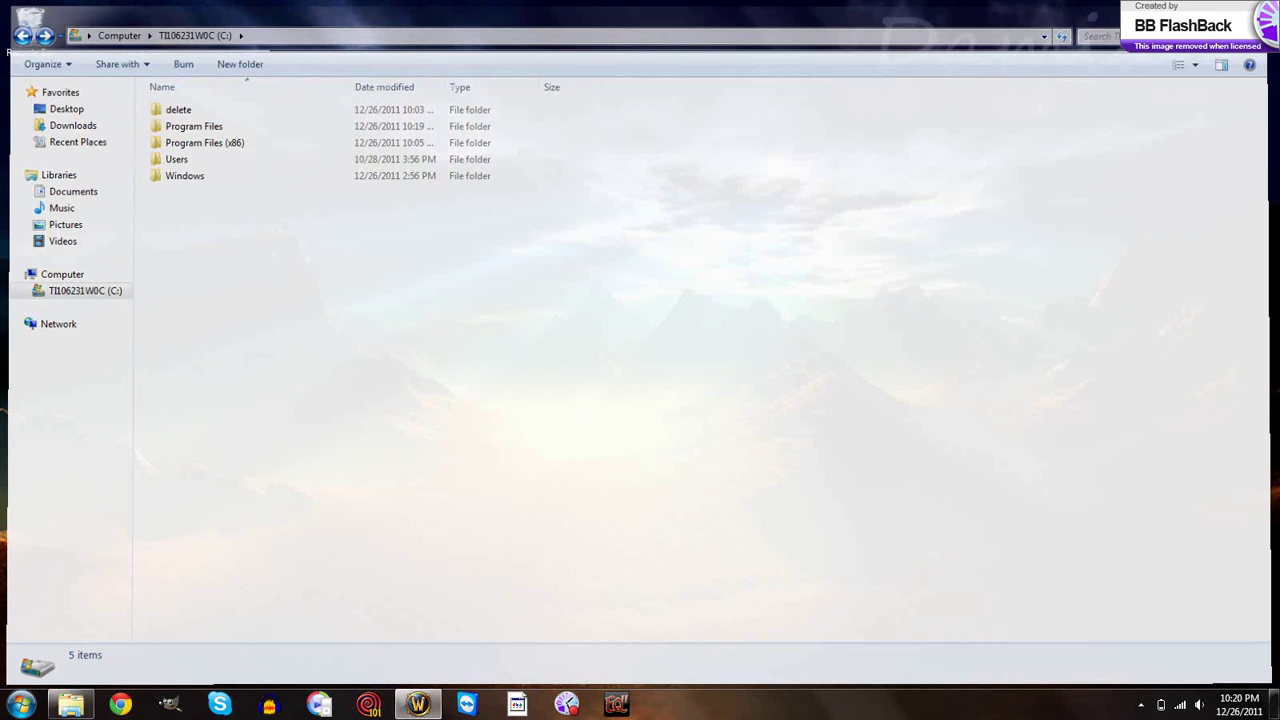